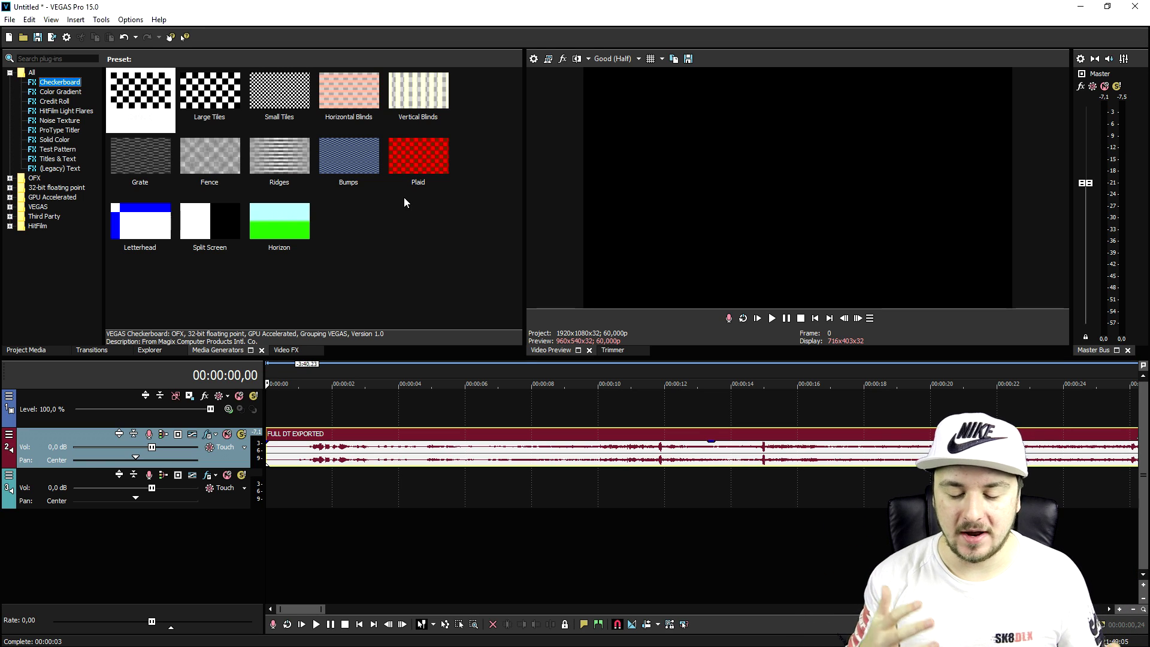
- Move the FULL DT EXPORTED audio clear of the timeline start onto the third track and place MVI_0011 at the beginning
{"action": "scroll", "coordinate": [573, 395], "scroll_direction": "down", "scroll_amount": 5}
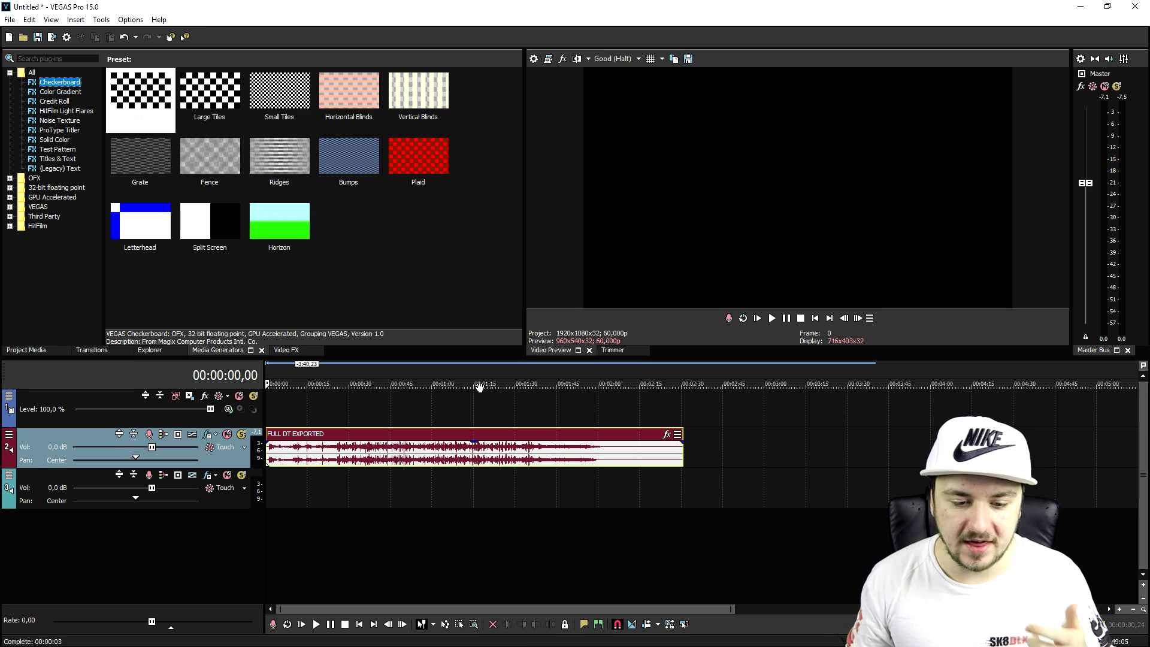
{"action": "scroll", "coordinate": [473, 412], "scroll_direction": "down", "scroll_amount": 2}
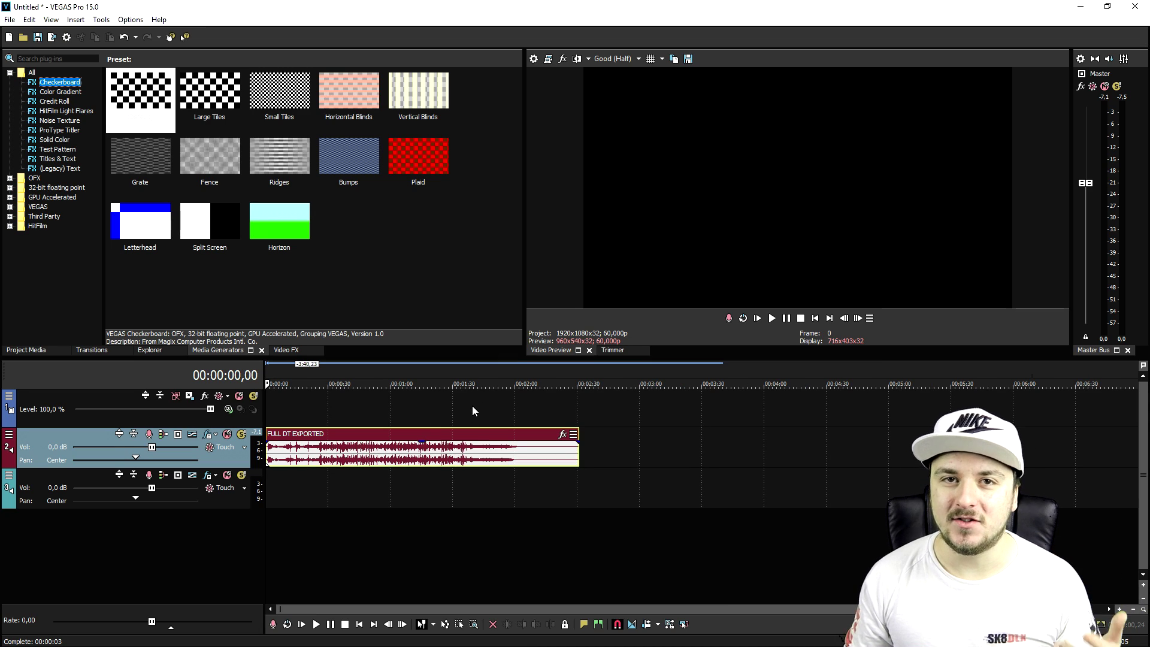
{"action": "scroll", "coordinate": [471, 405], "scroll_direction": "up", "scroll_amount": 2}
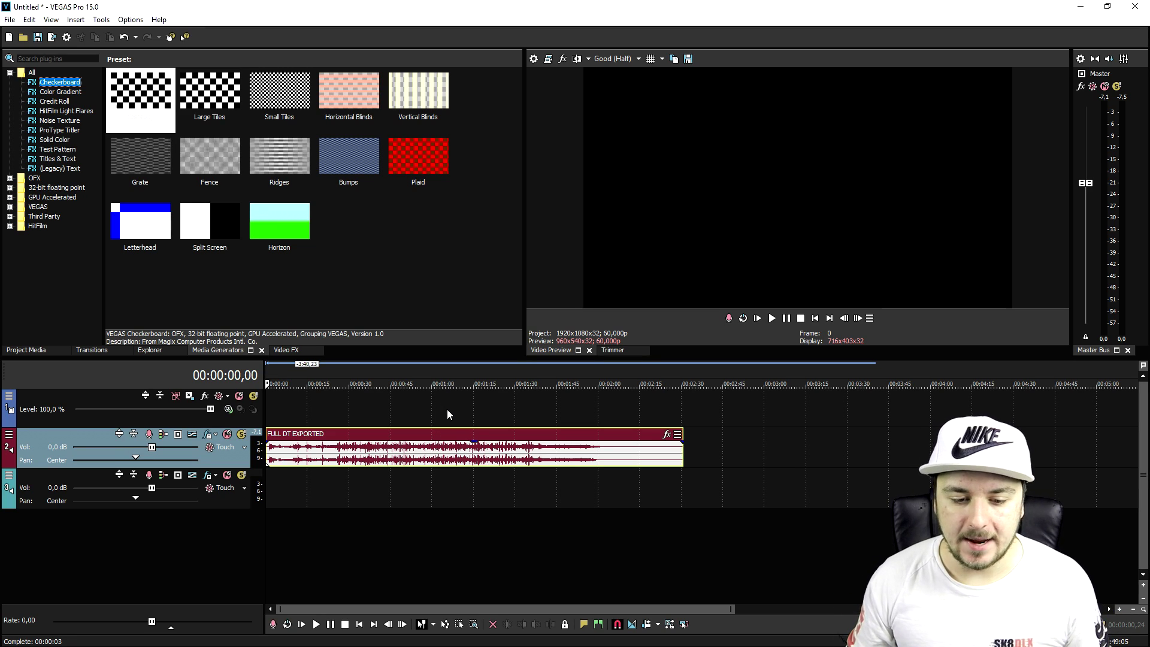
{"action": "scroll", "coordinate": [446, 410], "scroll_direction": "down", "scroll_amount": 2}
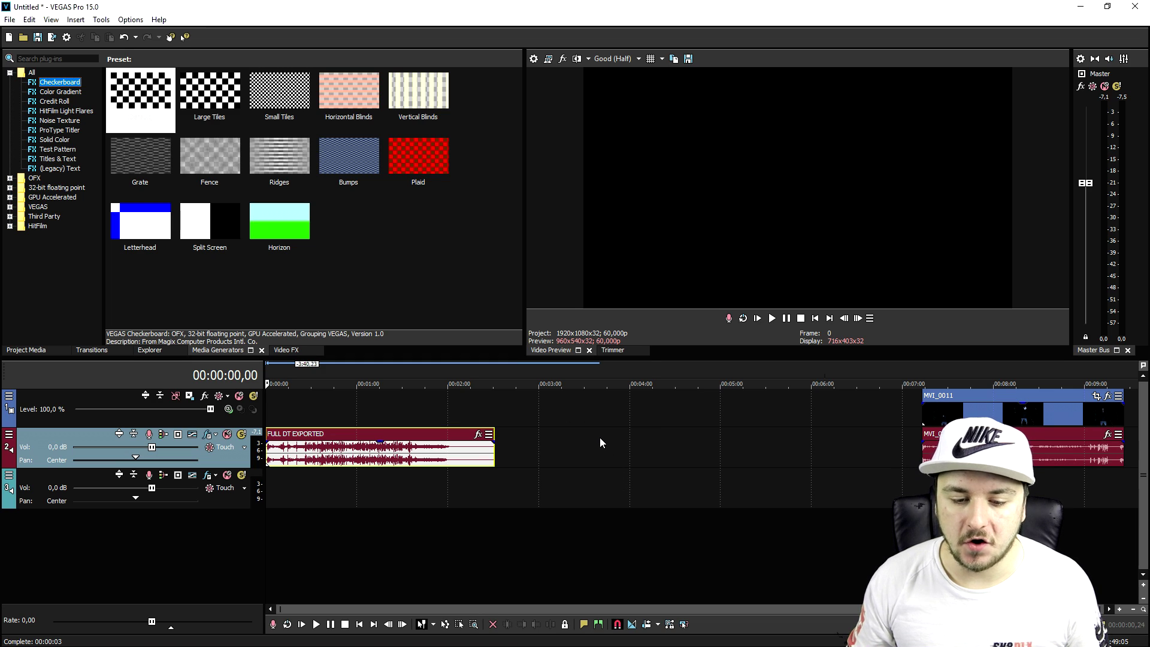
{"action": "left_click_drag", "start_coordinate": [387, 462], "coordinate": [710, 503]}
{"action": "left_click_drag", "start_coordinate": [942, 422], "coordinate": [288, 422]}
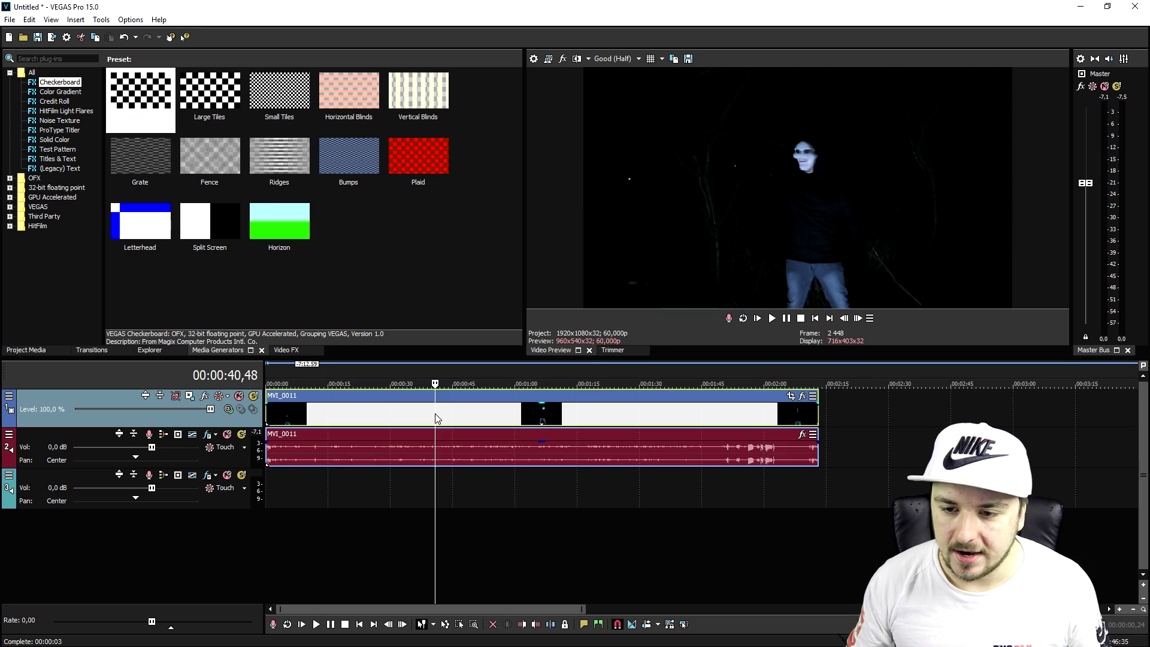
- In the MVI_0011 video event's properties, turn off Maintain aspect ratio and choose Disable resample
{"action": "left_click", "coordinate": [494, 417]}
{"action": "left_click", "coordinate": [579, 417]}
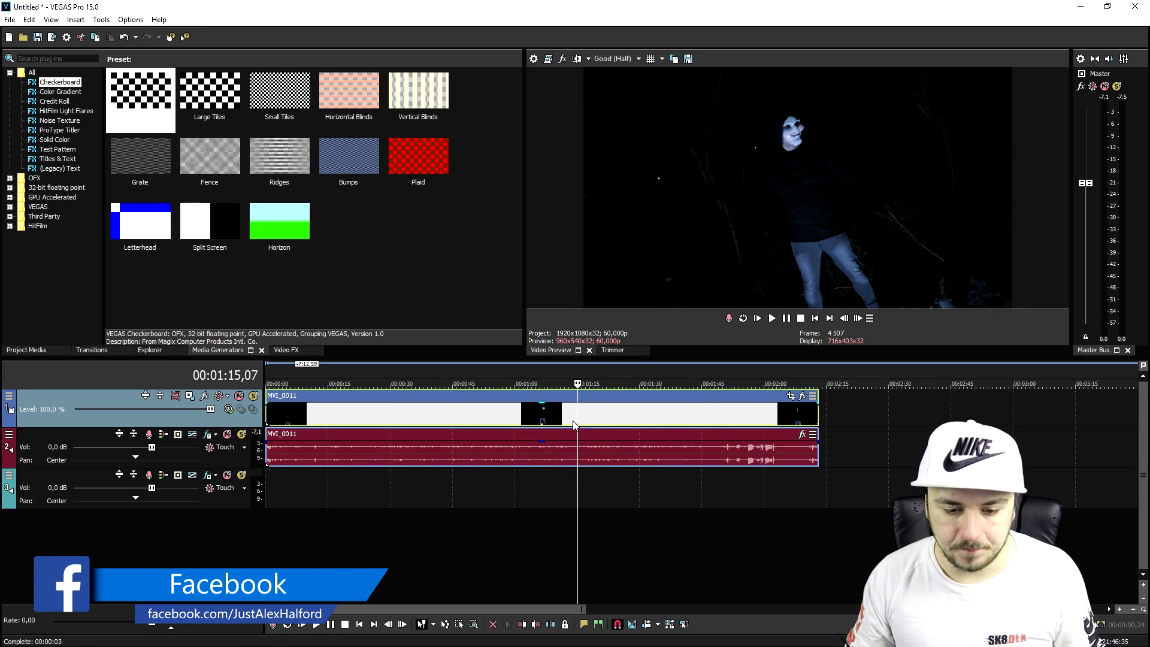
{"action": "right_click", "coordinate": [542, 412]}
{"action": "right_click", "coordinate": [525, 411]}
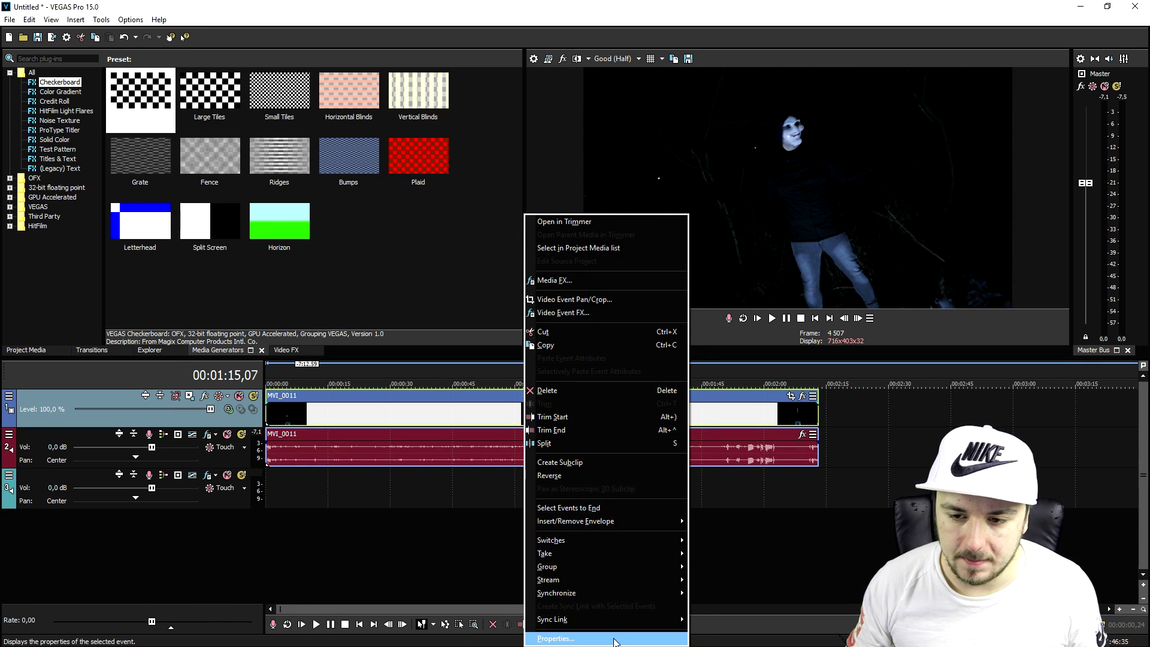
{"action": "left_click", "coordinate": [572, 637]}
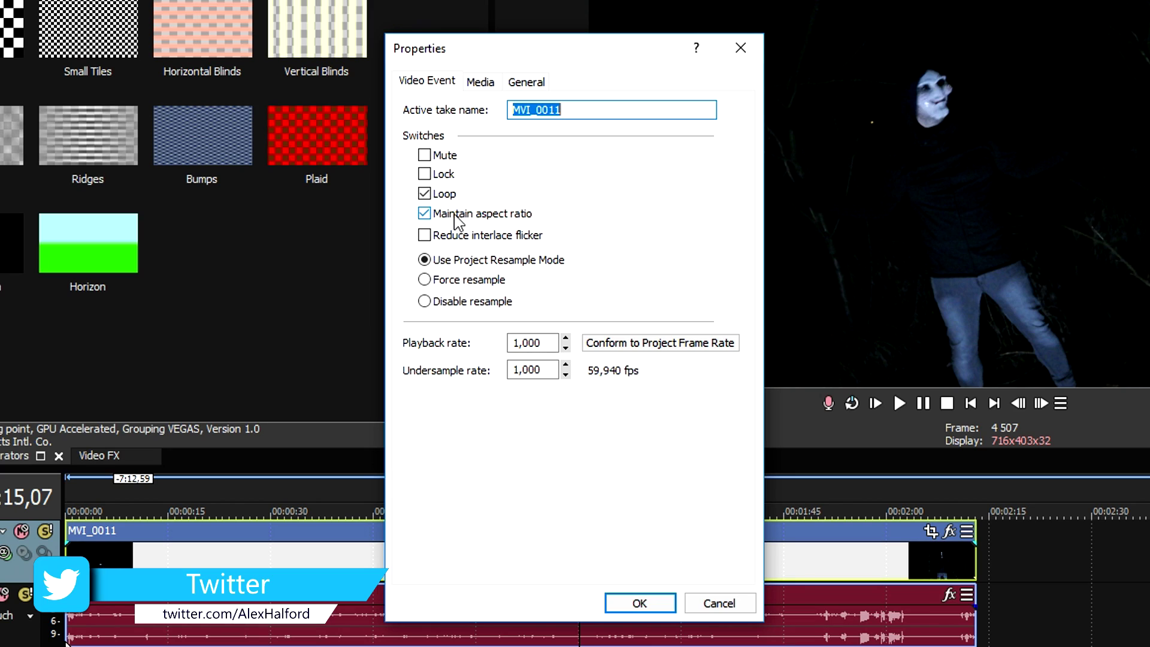
{"action": "left_click", "coordinate": [503, 207]}
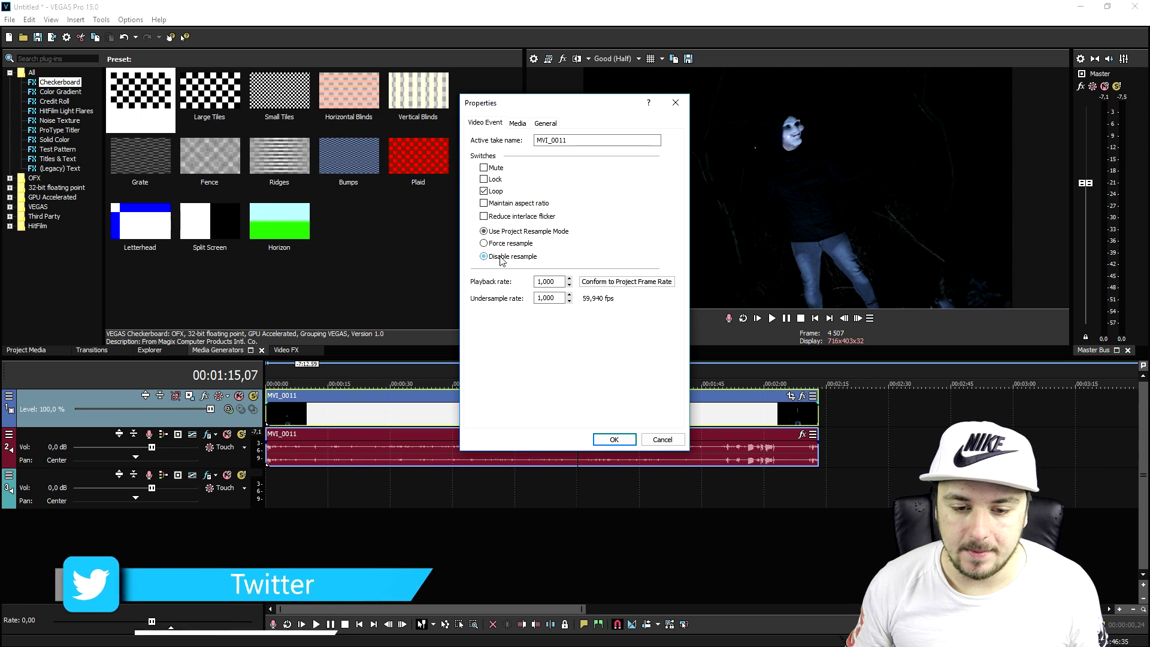
{"action": "left_click", "coordinate": [486, 256]}
{"action": "left_click", "coordinate": [615, 440]}
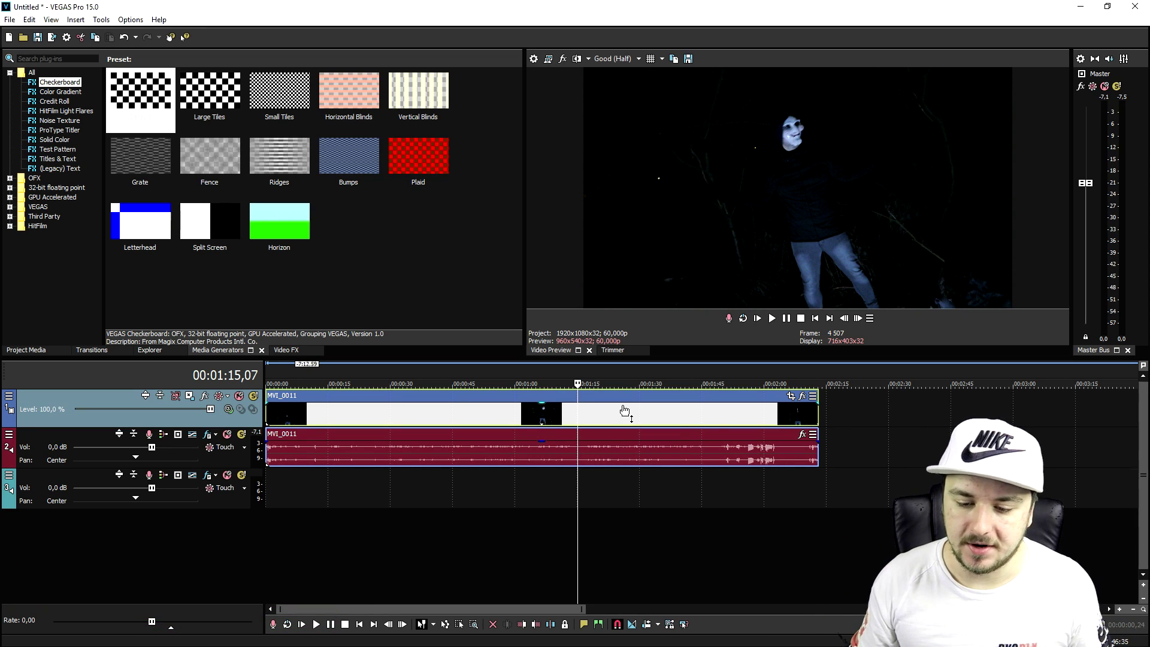
- Add the "1 Turqoise GLARE W/Letterbox" filter package to the MVI_0011 video event
{"action": "left_click", "coordinate": [803, 397]}
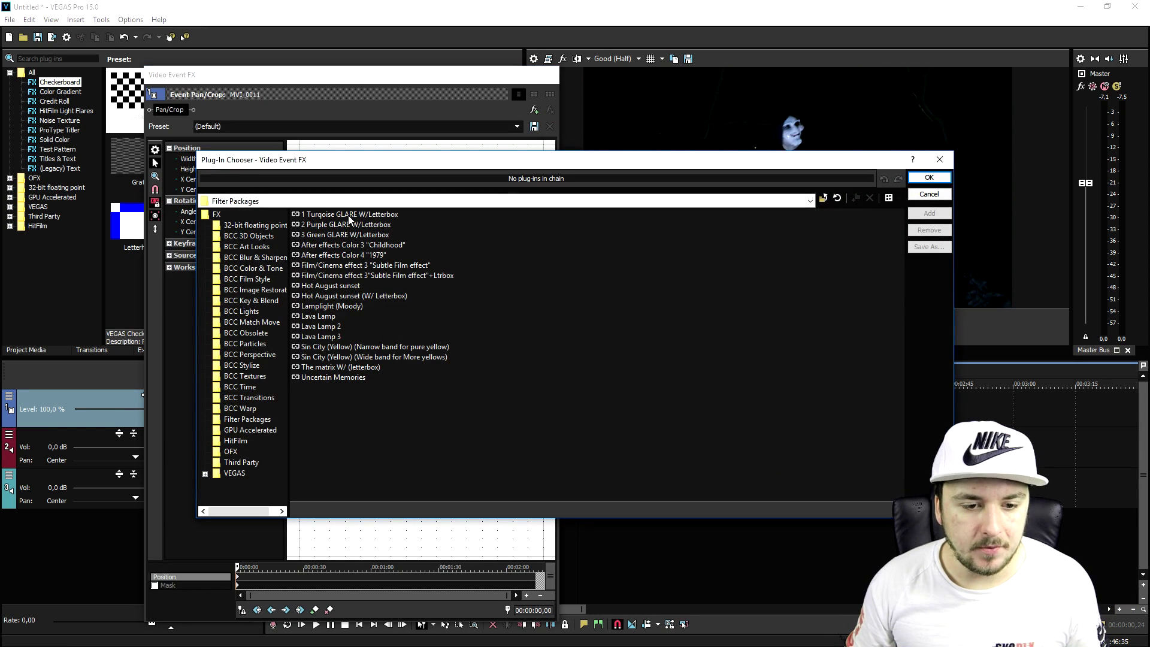
{"action": "left_click", "coordinate": [349, 215]}
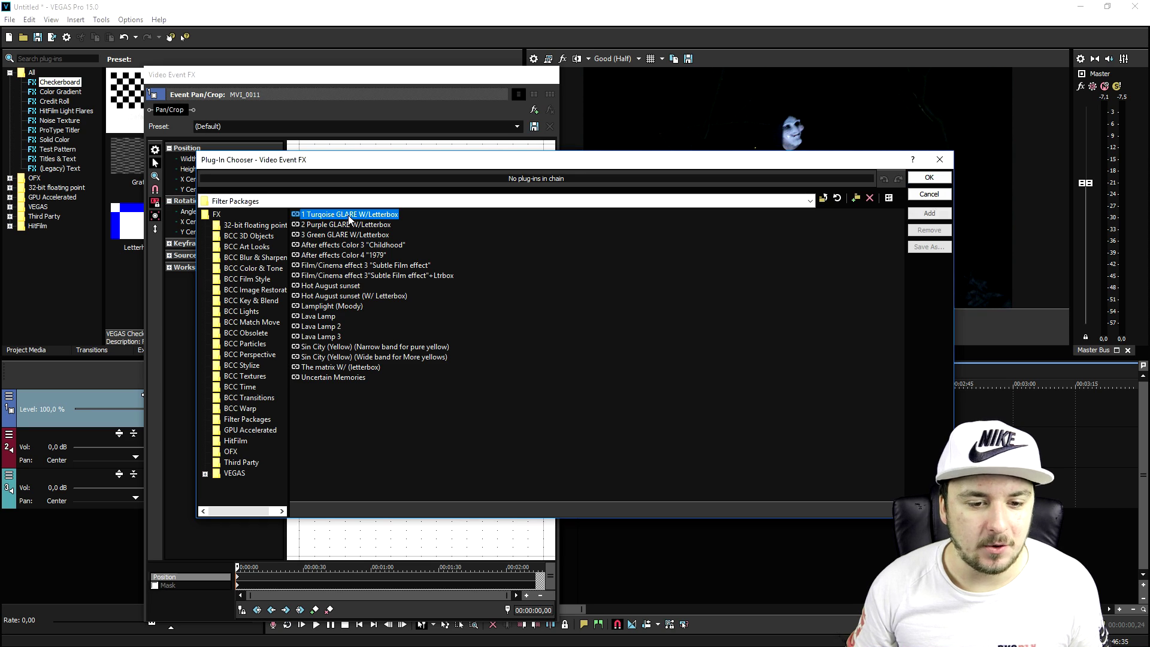
{"action": "left_click", "coordinate": [928, 213]}
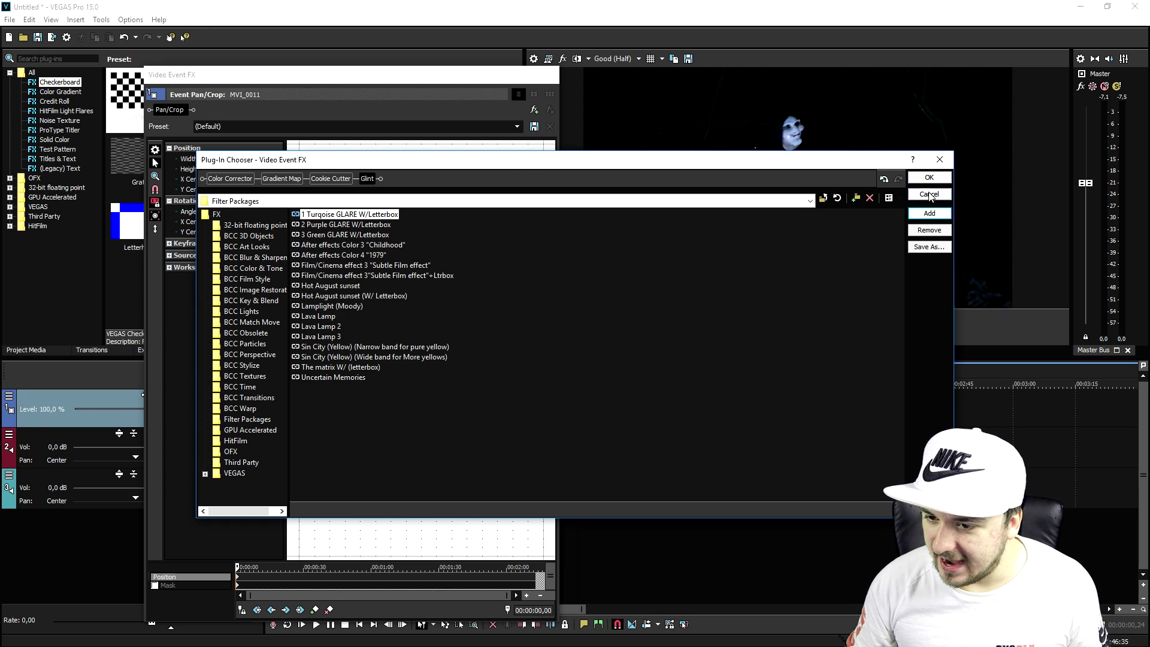
{"action": "left_click", "coordinate": [929, 178]}
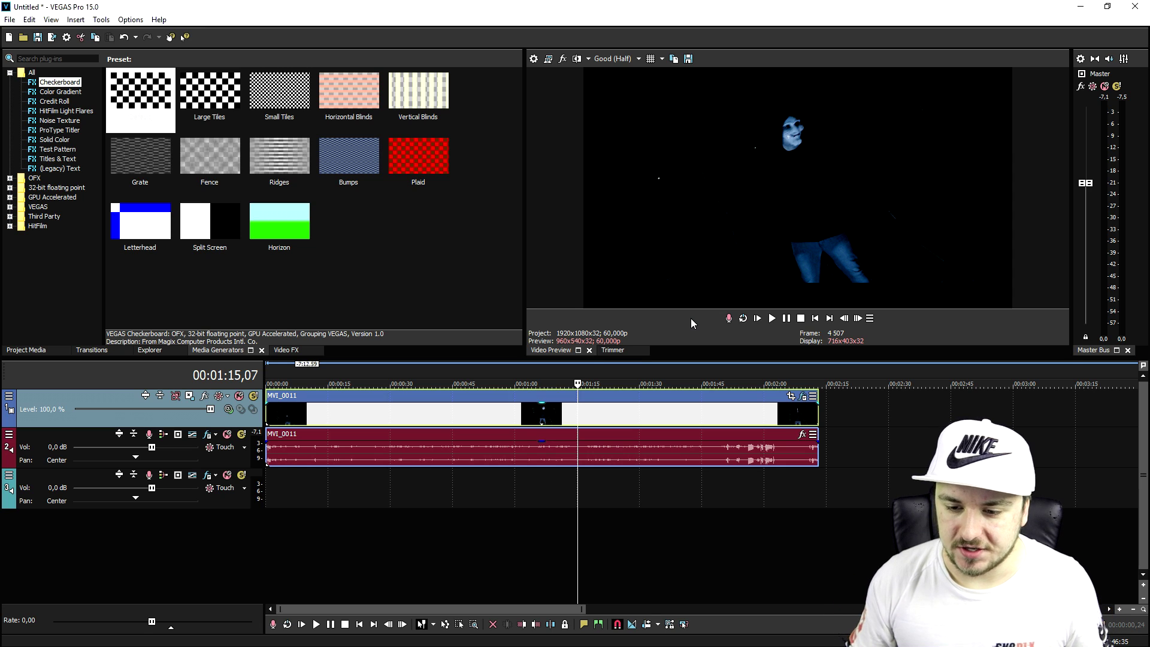
- Place FULL DT EXPORTED at the timeline start on the third track and shift MVI_0011 to about 57 seconds
{"action": "left_click", "coordinate": [814, 318]}
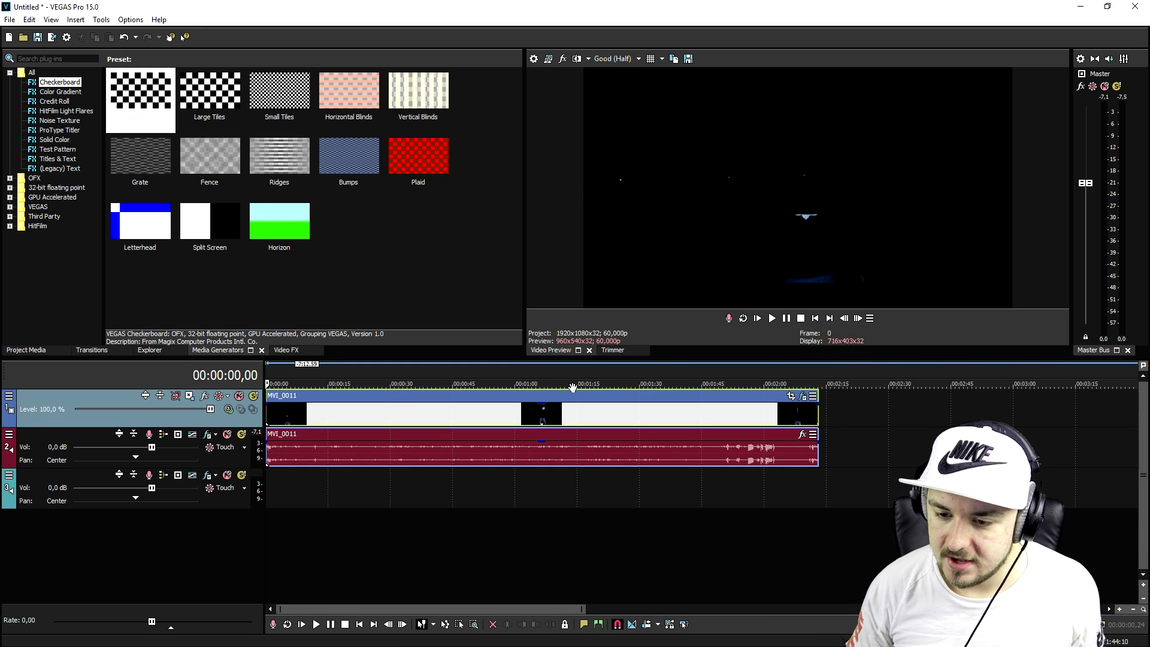
{"action": "scroll", "coordinate": [429, 449], "scroll_direction": "up", "scroll_amount": 10}
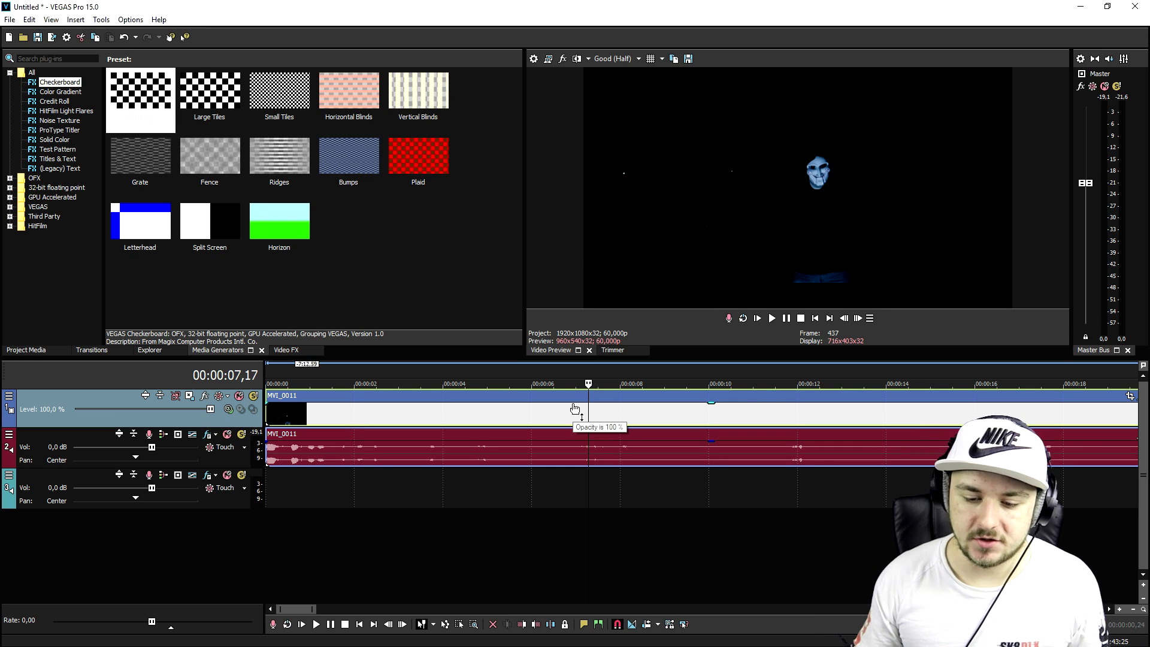
{"action": "scroll", "coordinate": [699, 498], "scroll_direction": "down", "scroll_amount": 10}
{"action": "left_click_drag", "start_coordinate": [639, 499], "coordinate": [301, 508]}
{"action": "left_click_drag", "start_coordinate": [348, 394], "coordinate": [438, 400]}
{"action": "scroll", "coordinate": [561, 418], "scroll_direction": "up", "scroll_amount": 6}
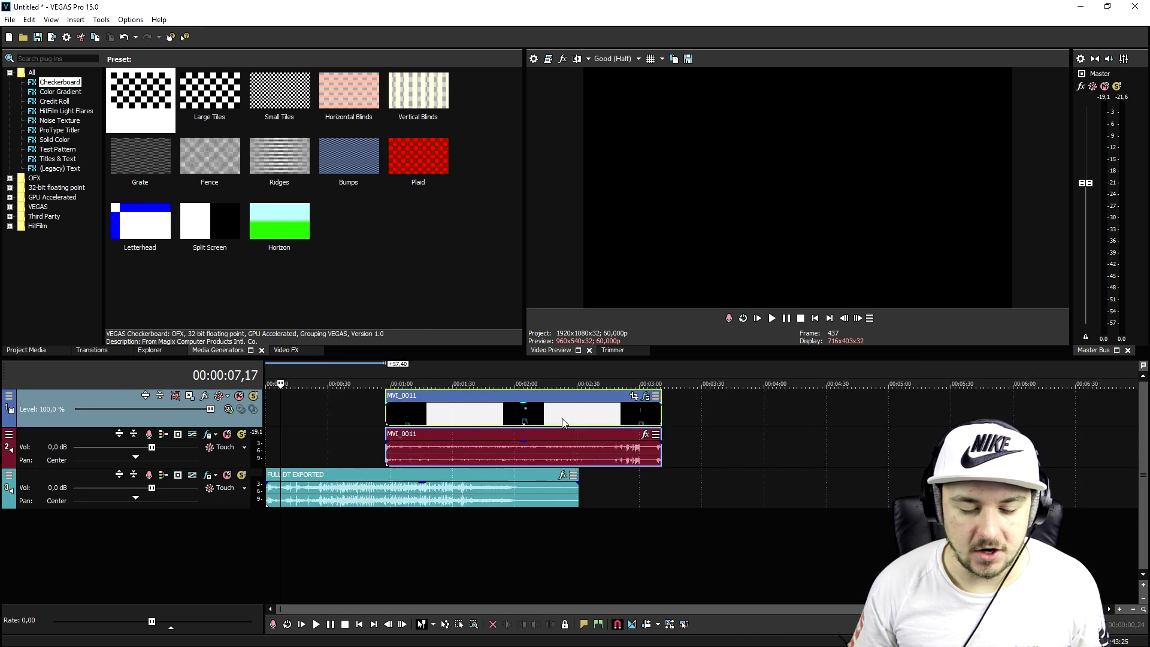
- Play the FULL DT EXPORTED audio from about 26 seconds at a lower system volume
{"action": "left_click", "coordinate": [483, 368]}
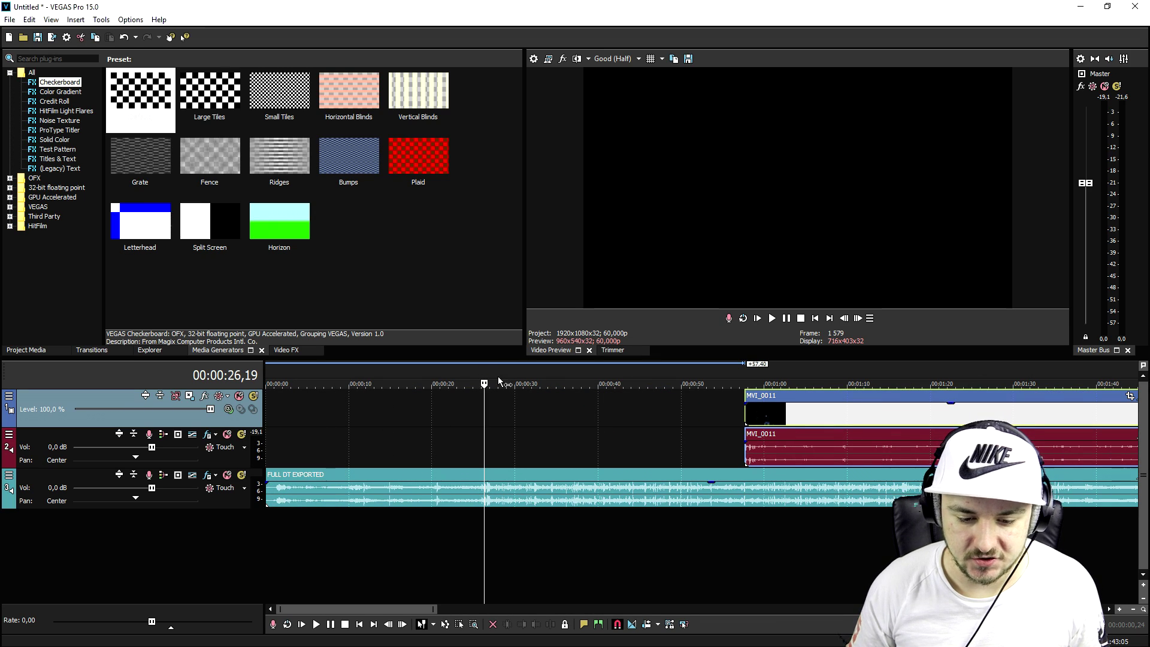
{"action": "key", "text": "space"}
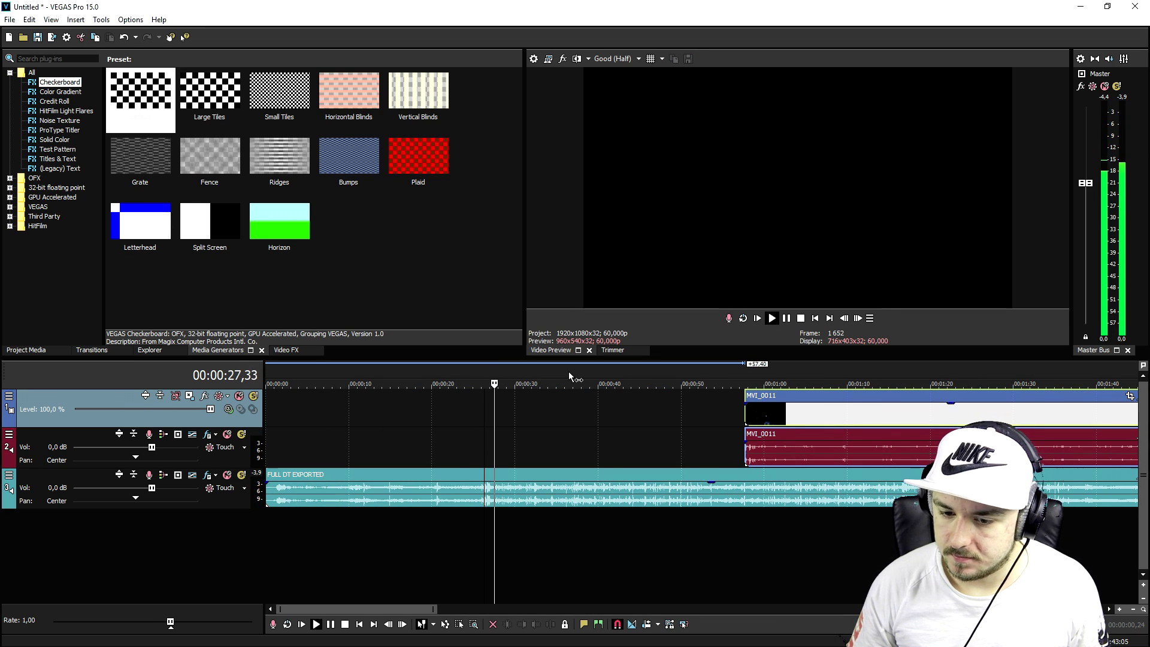
{"action": "key", "text": "XF86AudioLowerVolume"}
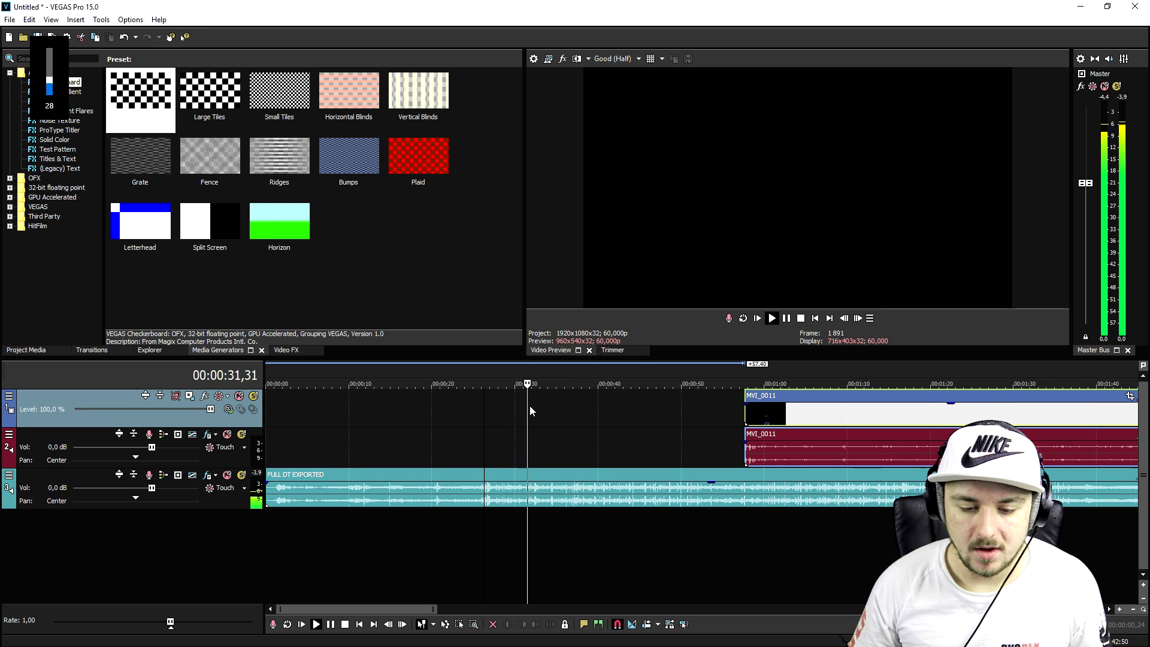
{"action": "key", "text": "Return"}
- Move MVI_0011 with its audio back to the start of the timeline
{"action": "scroll", "coordinate": [766, 417], "scroll_direction": "down", "scroll_amount": 5}
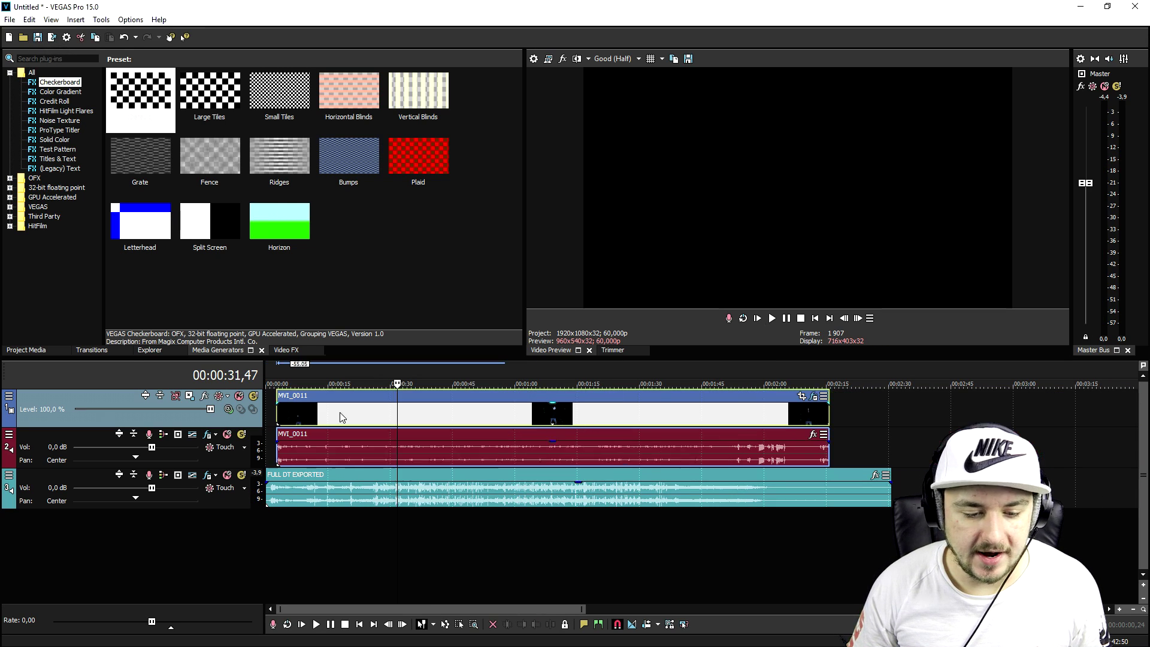
{"action": "left_click", "coordinate": [280, 369]}
{"action": "scroll", "coordinate": [655, 425], "scroll_direction": "up", "scroll_amount": 3}
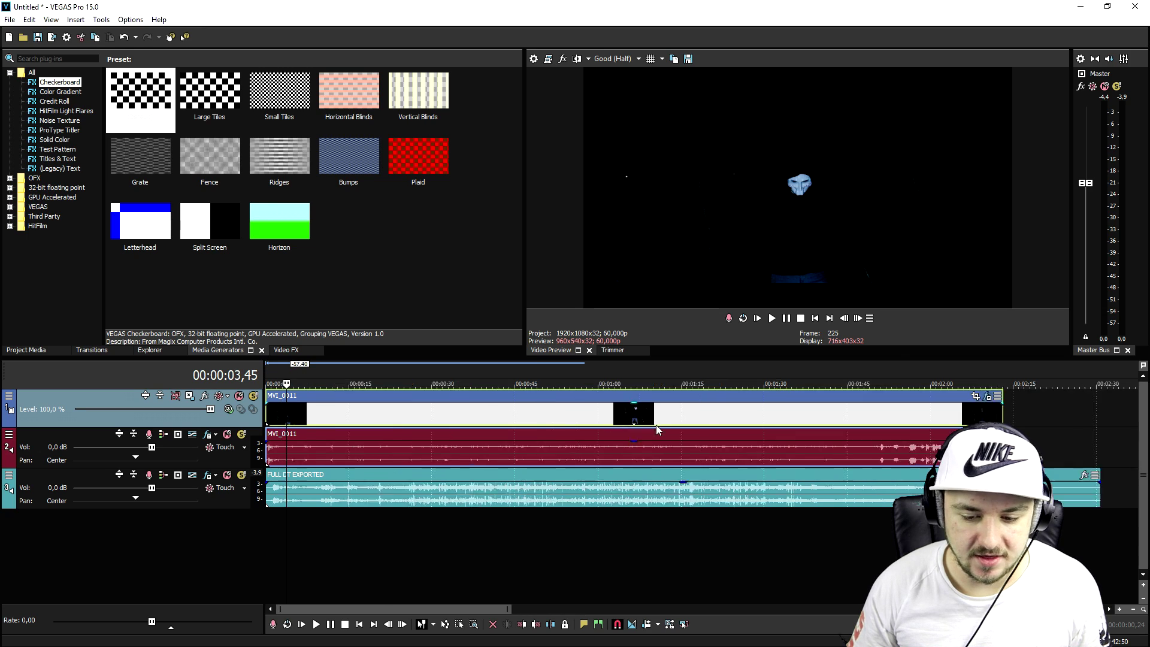
- Shift FULL DT EXPORTED later on the third track and play it against MVI_0011 from about 28 seconds
{"action": "left_click", "coordinate": [502, 369]}
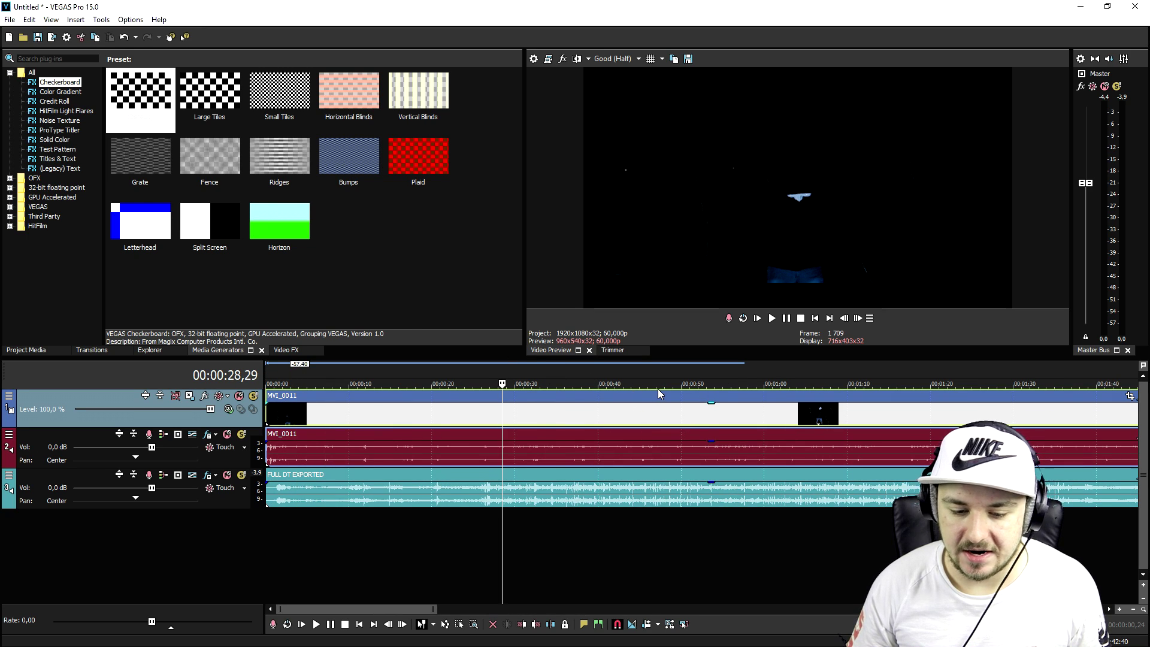
{"action": "scroll", "coordinate": [579, 499], "scroll_direction": "up", "scroll_amount": 2}
{"action": "key", "text": "space"}
{"action": "left_click_drag", "start_coordinate": [579, 499], "coordinate": [720, 516]}
{"action": "key", "text": "space"}
{"action": "key", "text": "space"}
{"action": "scroll", "coordinate": [705, 489], "scroll_direction": "up", "scroll_amount": 3}
{"action": "key", "text": "space"}
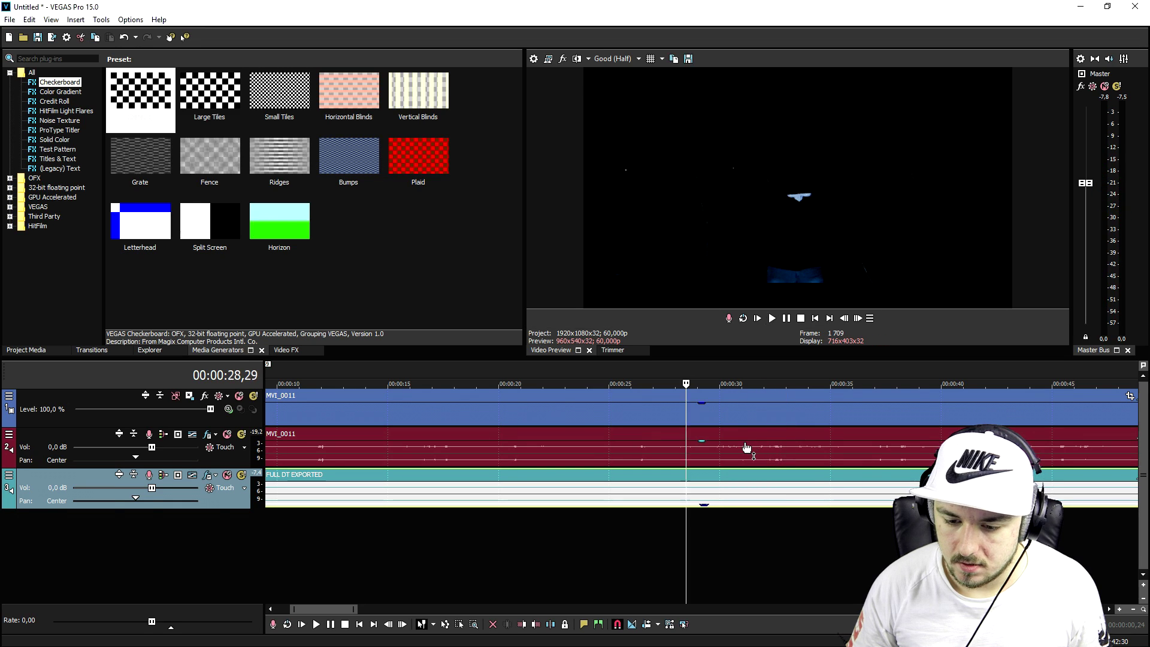
- Raise the FULL DT EXPORTED gain back up and play both audio events around 31 seconds to compare their peaks
{"action": "left_click", "coordinate": [745, 452]}
{"action": "scroll", "coordinate": [745, 452], "scroll_direction": "up", "scroll_amount": 2}
{"action": "key", "text": "space"}
{"action": "scroll", "coordinate": [718, 470], "scroll_direction": "up", "scroll_amount": 3}
{"action": "left_click", "coordinate": [675, 467]}
{"action": "key", "text": "space"}
{"action": "key", "text": "space"}
{"action": "key", "text": "space"}
{"action": "left_click_drag", "start_coordinate": [667, 511], "coordinate": [671, 488]}
{"action": "key", "text": "space"}
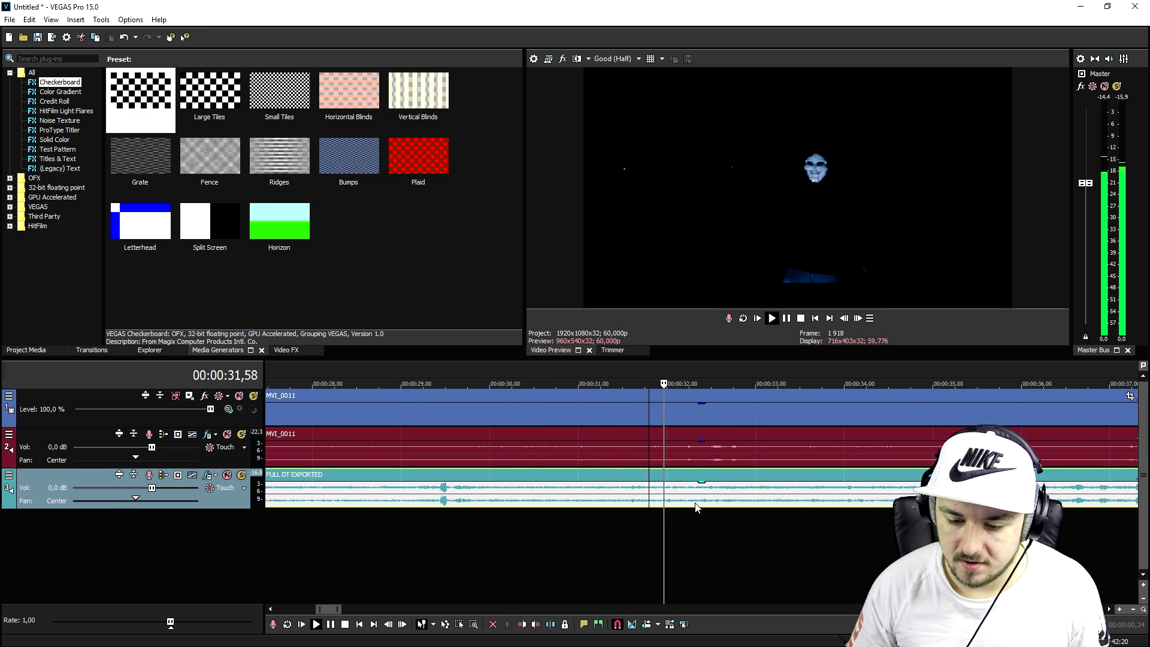
- Align the FULL DT EXPORTED peak near 32 seconds with the matching peak in MVI_0011's audio and play the result
{"action": "key", "text": "space"}
{"action": "scroll", "coordinate": [744, 502], "scroll_direction": "down", "scroll_amount": 2}
{"action": "scroll", "coordinate": [745, 505], "scroll_direction": "up", "scroll_amount": 3}
{"action": "key", "text": "space"}
{"action": "scroll", "coordinate": [742, 508], "scroll_direction": "down", "scroll_amount": 2}
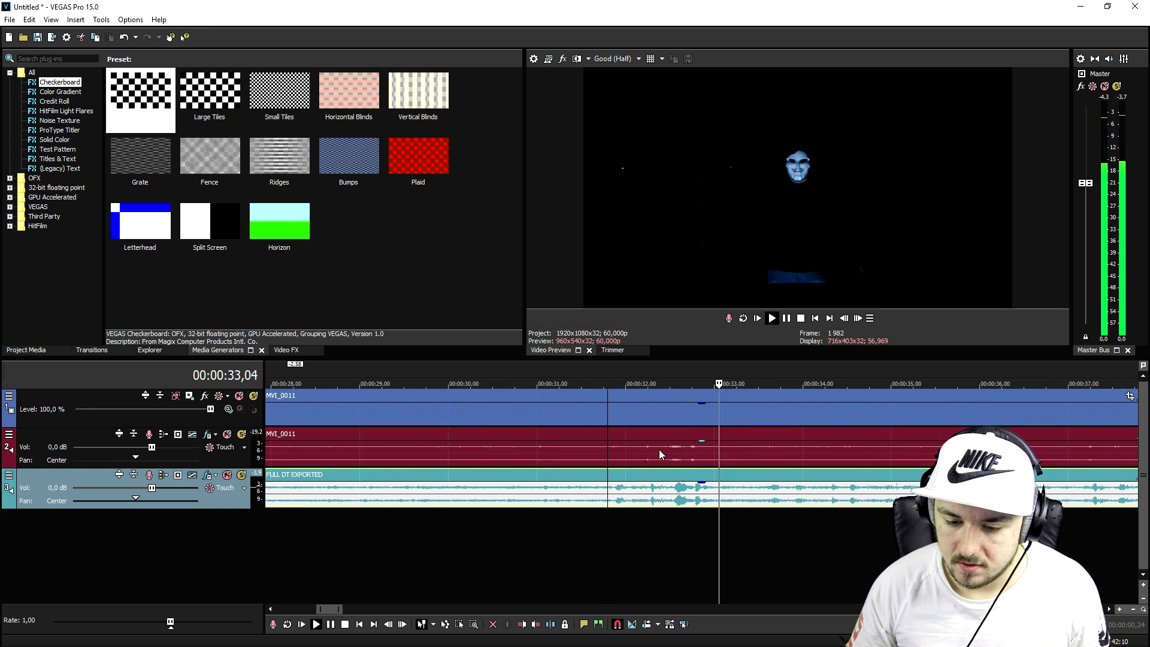
- Lower the FULL DT EXPORTED gain to -12.4 dB and play both audio events around 31 seconds to check the sync
{"action": "left_click_drag", "start_coordinate": [652, 500], "coordinate": [653, 506]}
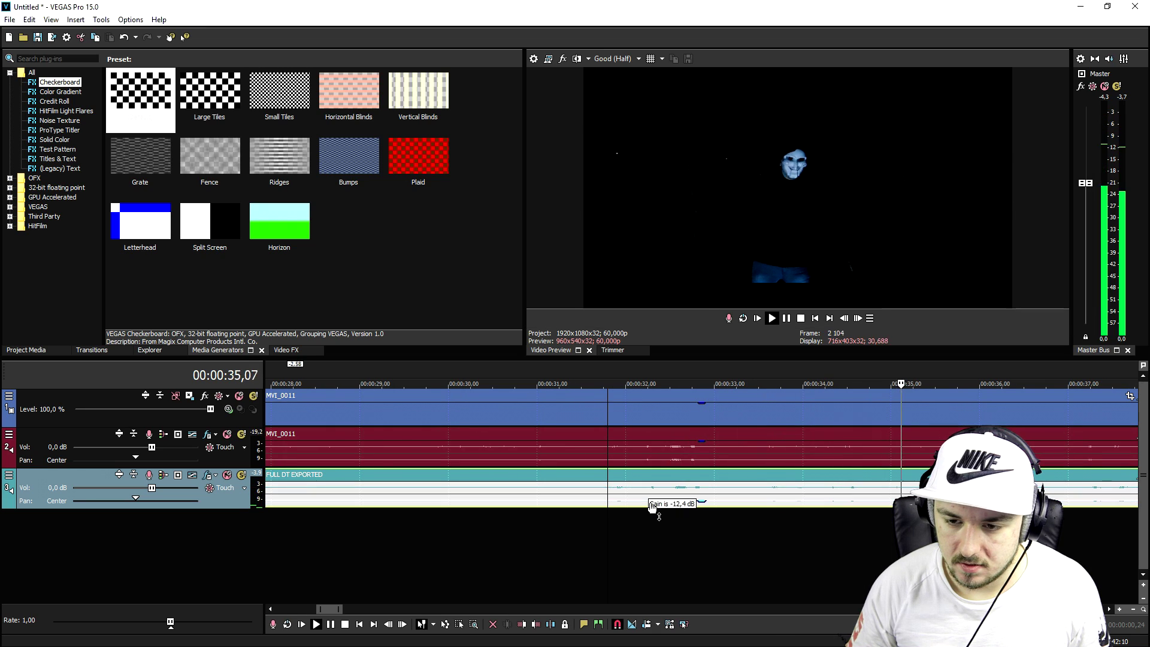
{"action": "scroll", "coordinate": [654, 502], "scroll_direction": "up", "scroll_amount": 3}
{"action": "key", "text": "space"}
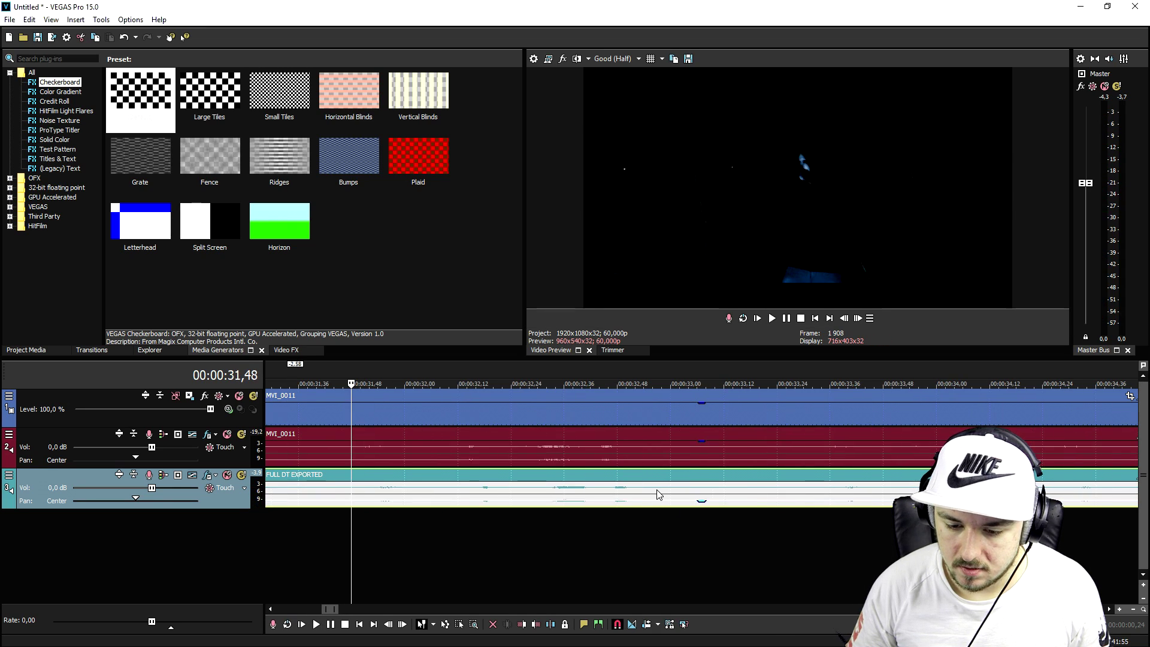
{"action": "key", "text": "space"}
{"action": "key", "text": "space"}
{"action": "scroll", "coordinate": [631, 486], "scroll_direction": "down", "scroll_amount": 10}
- Delete MVI_0011's own audio and trim the start of its video to the start of FULL DT EXPORTED
{"action": "left_click", "coordinate": [555, 456]}
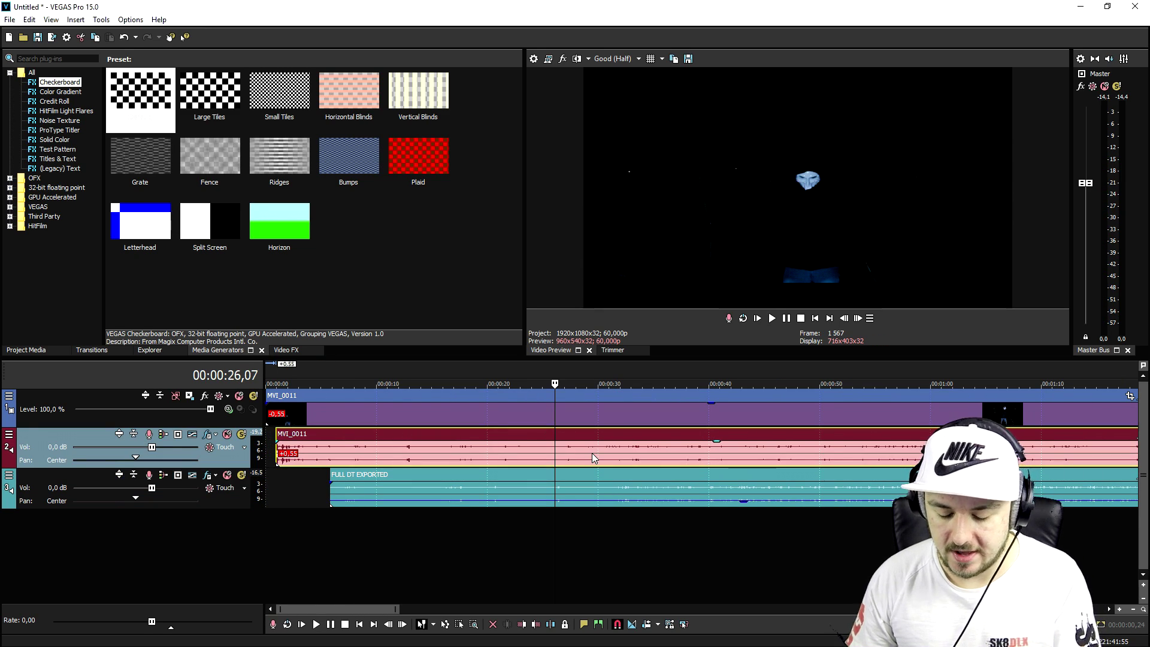
{"action": "key", "text": "Delete"}
{"action": "left_click_drag", "start_coordinate": [268, 417], "coordinate": [329, 417]}
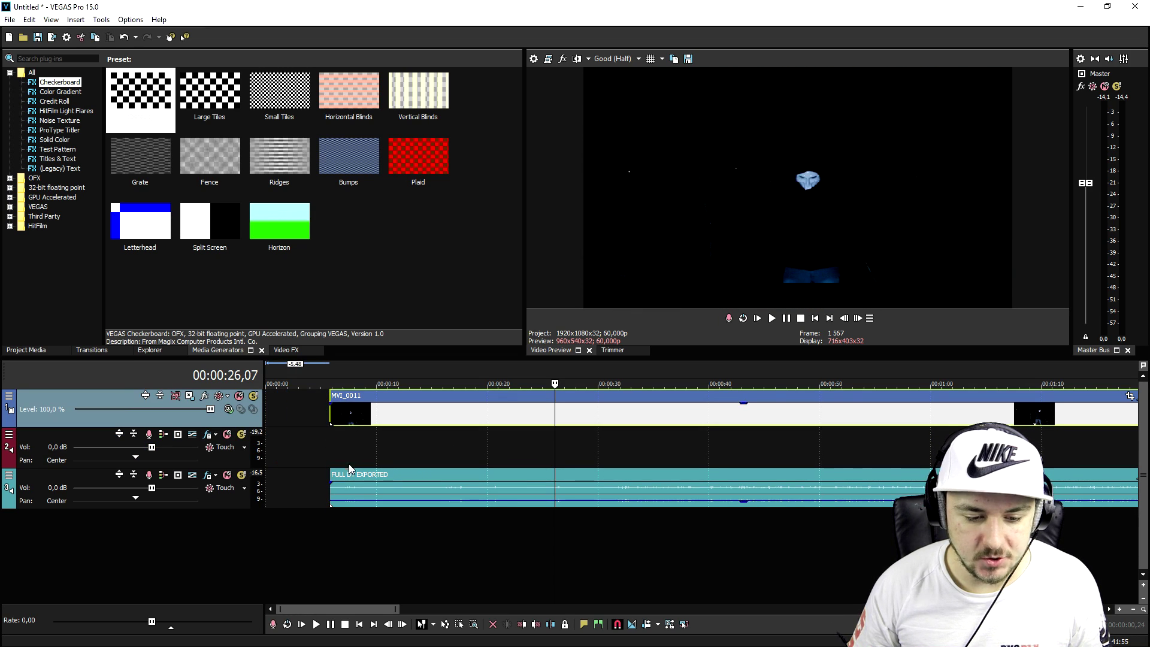
- Move FULL DT EXPORTED up to the second track and group it with the MVI_0011 video
{"action": "left_click_drag", "start_coordinate": [357, 486], "coordinate": [357, 459]}
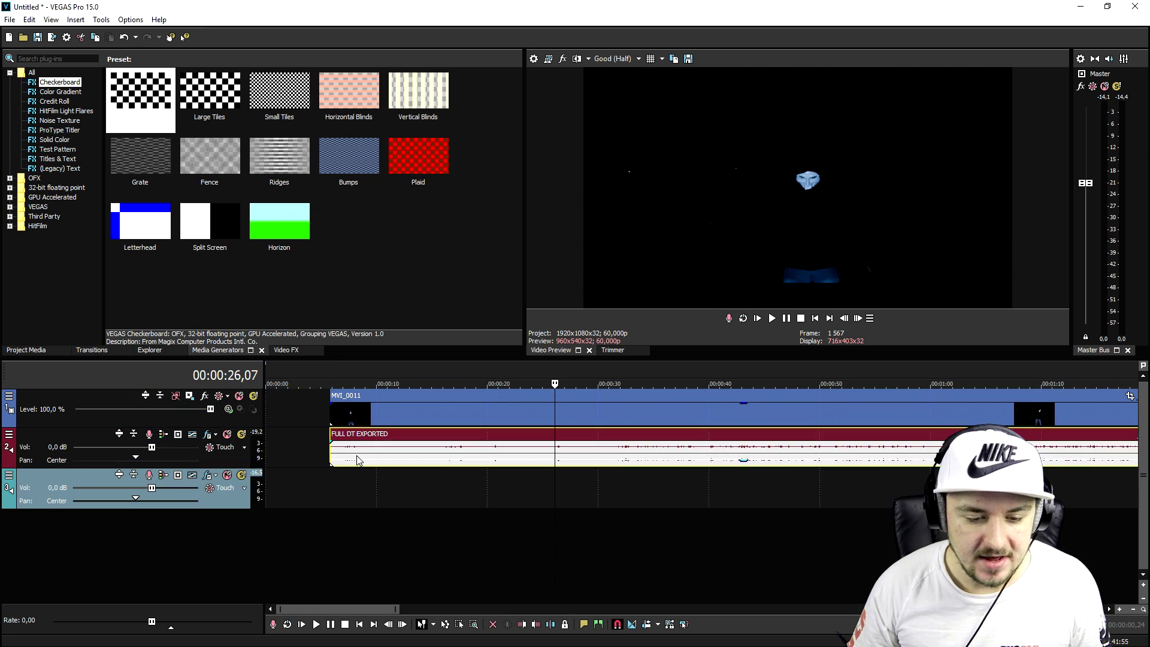
{"action": "left_click", "coordinate": [429, 420]}
{"action": "left_click", "coordinate": [449, 450], "text": "ctrl"}
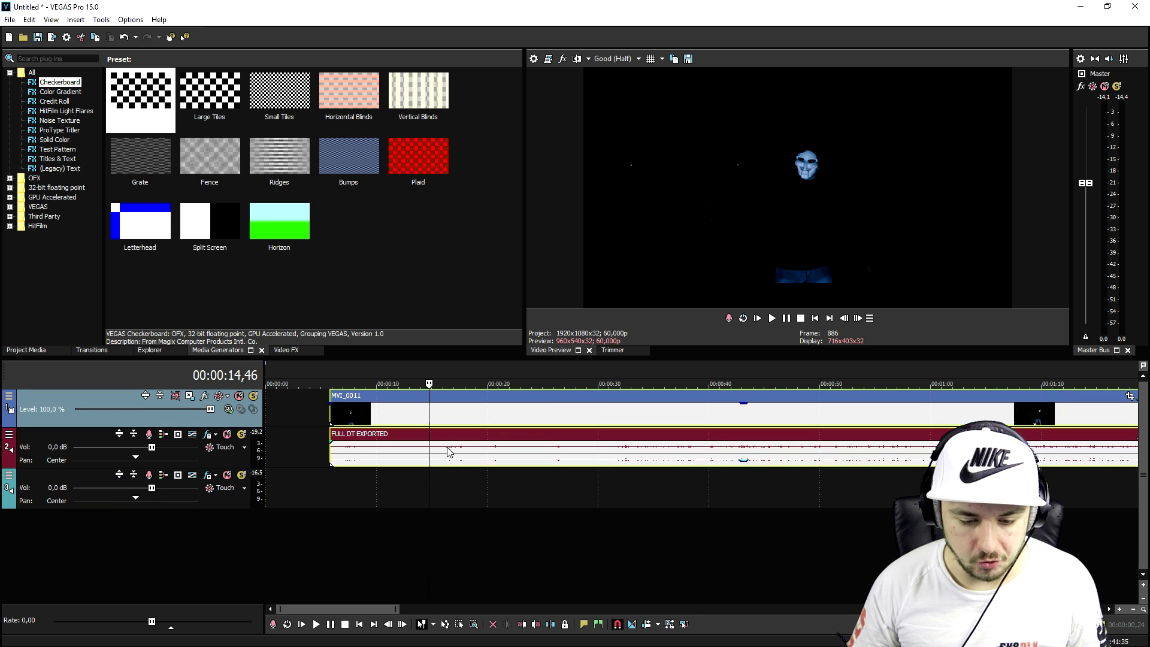
- Move the grouped video and audio to the timeline start and add a fade-in to the MVI_0011 video
{"action": "left_click", "coordinate": [492, 418]}
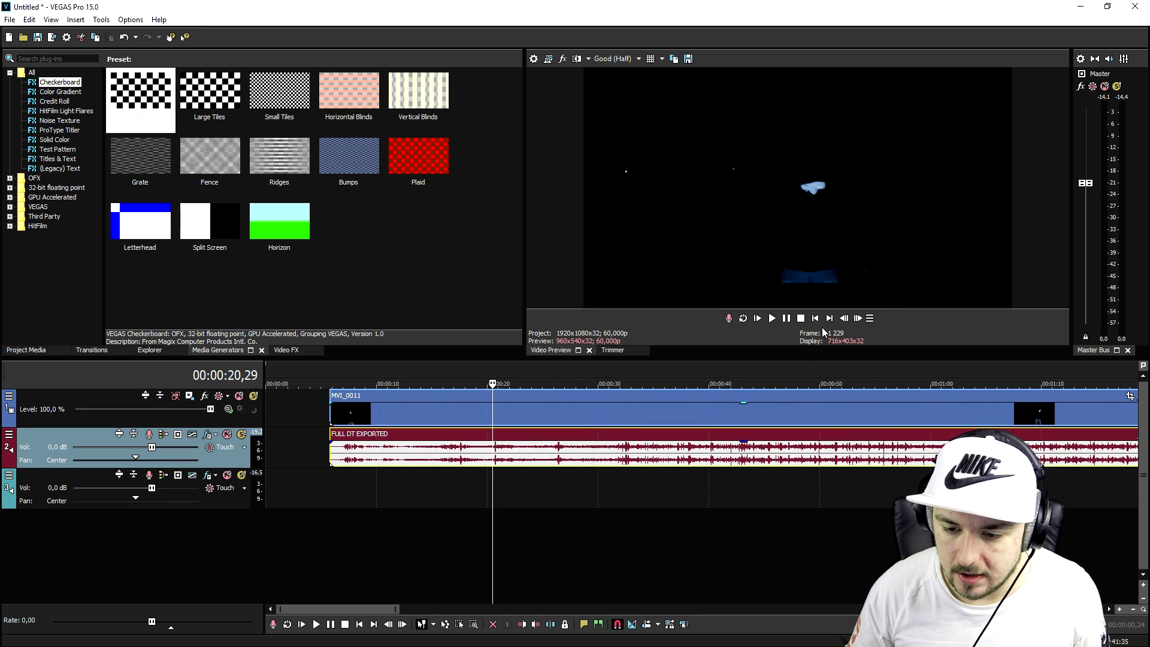
{"action": "left_click_drag", "start_coordinate": [469, 422], "coordinate": [329, 423]}
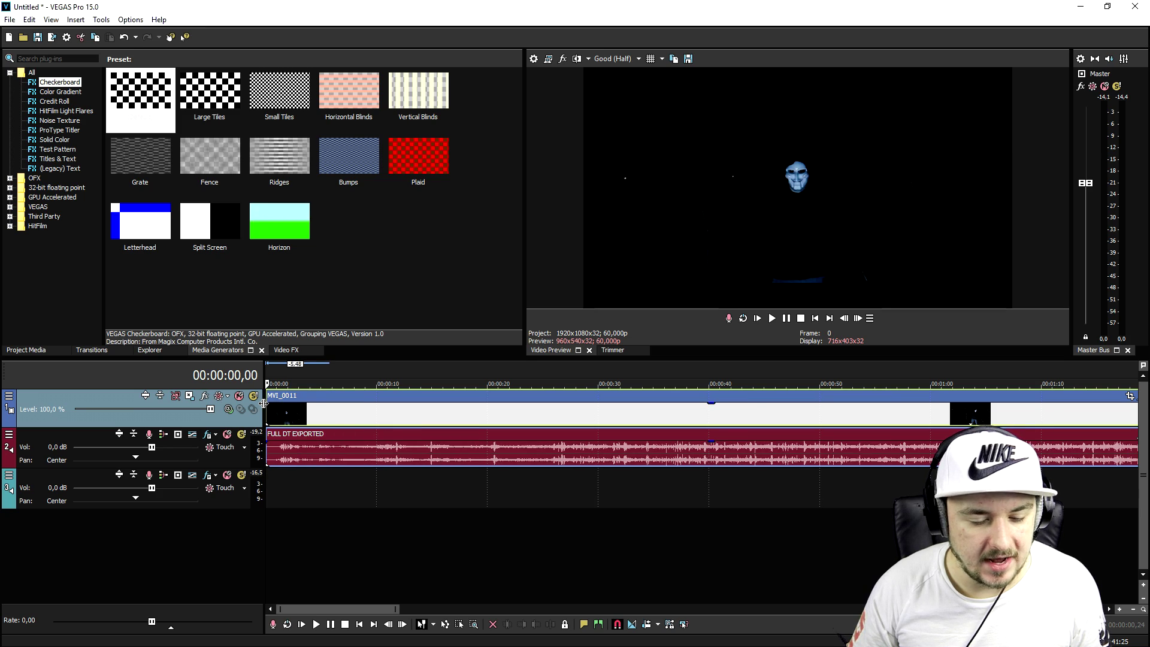
{"action": "left_click_drag", "start_coordinate": [267, 403], "coordinate": [419, 420]}
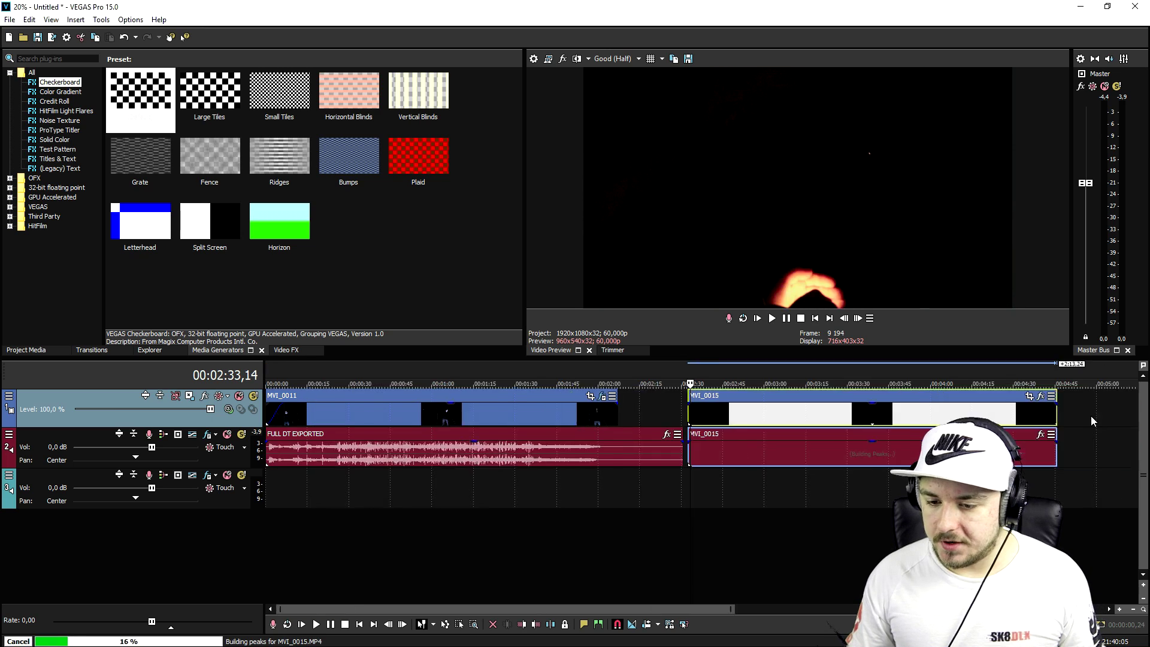
- Play MVI_0015 at several points along its length to look for usable footage
{"action": "scroll", "coordinate": [586, 394], "scroll_direction": "down", "scroll_amount": 3}
{"action": "scroll", "coordinate": [660, 421], "scroll_direction": "up", "scroll_amount": 2}
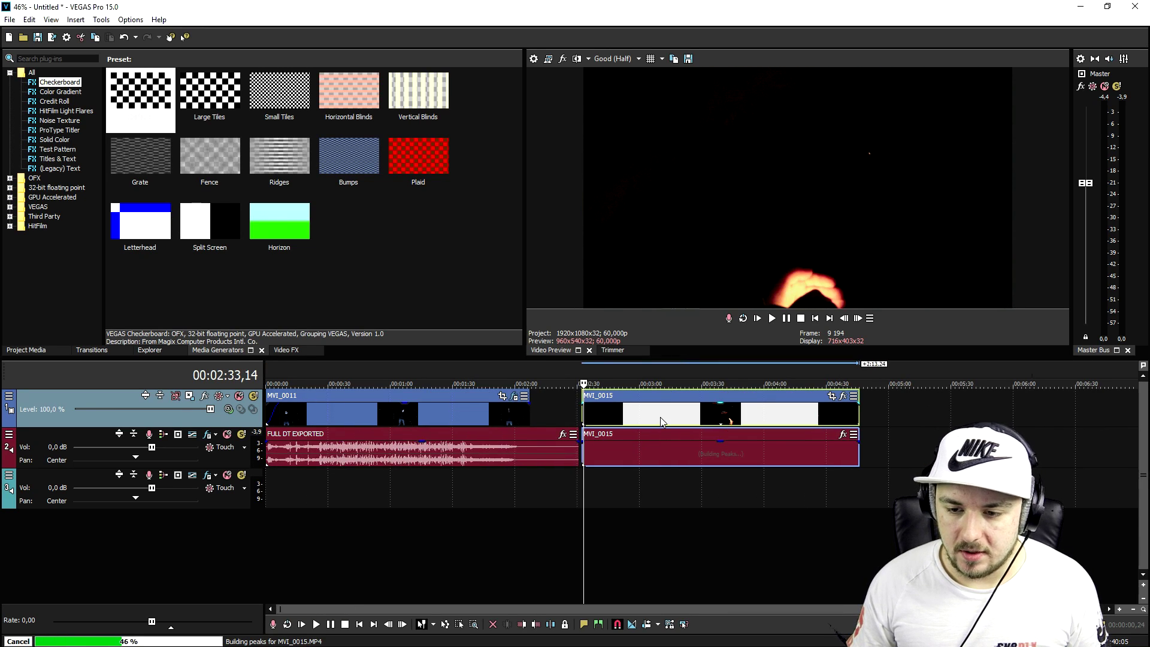
{"action": "left_click", "coordinate": [744, 421]}
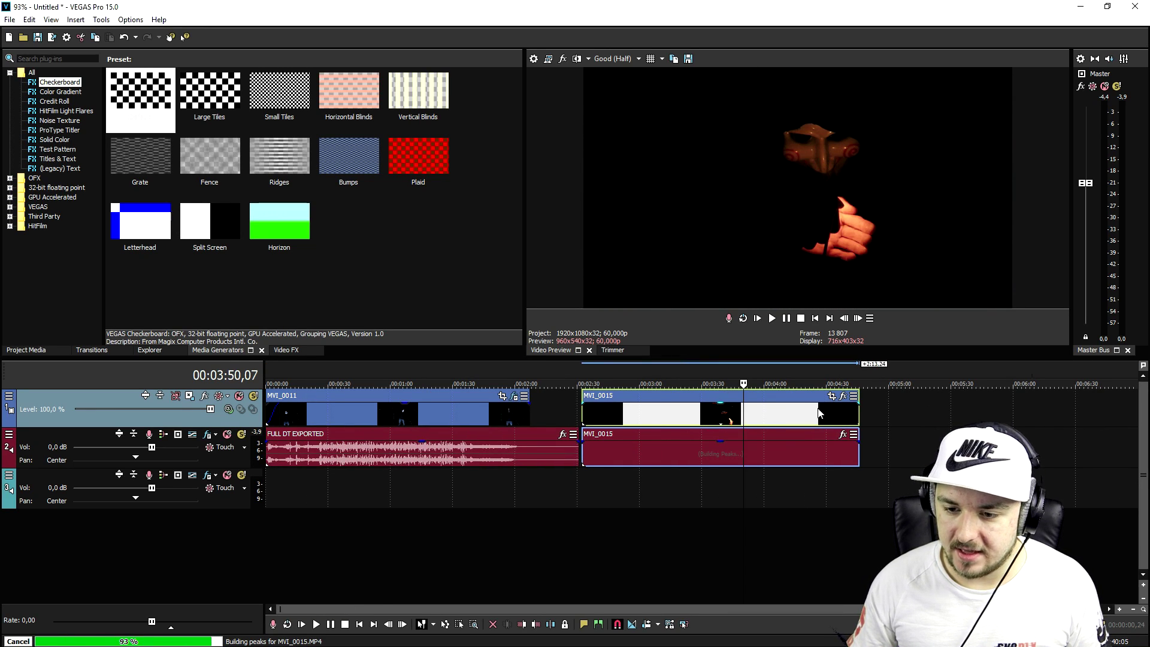
{"action": "scroll", "coordinate": [819, 413], "scroll_direction": "up", "scroll_amount": 2}
{"action": "key", "text": "space"}
{"action": "left_click", "coordinate": [801, 370]}
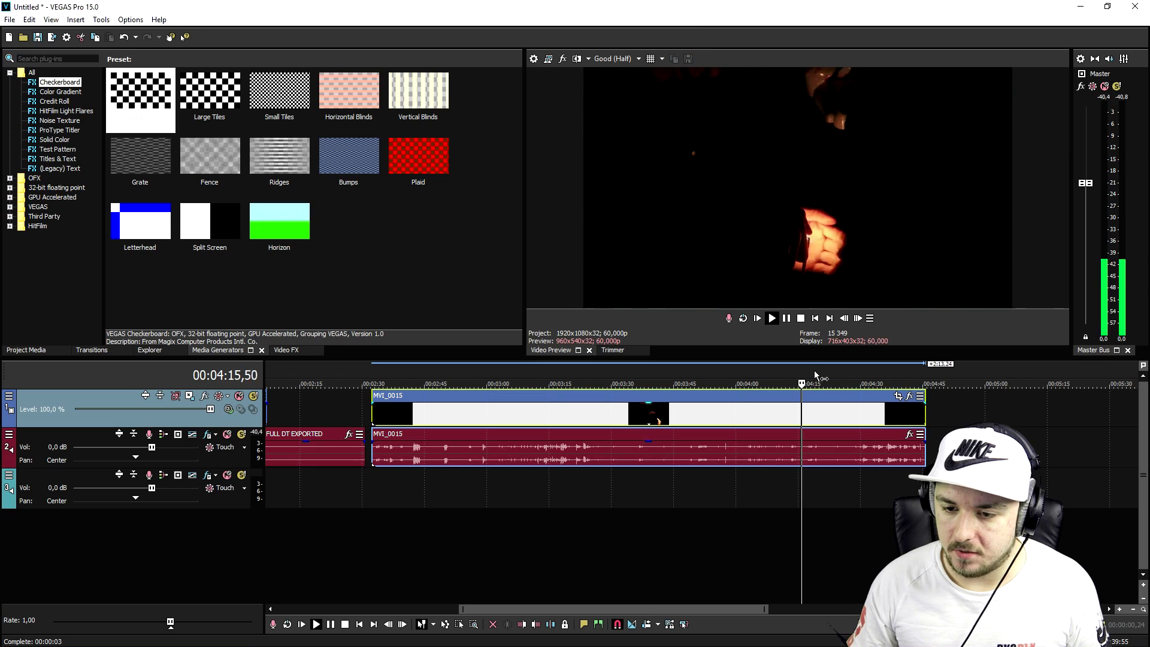
{"action": "left_click", "coordinate": [841, 366]}
{"action": "scroll", "coordinate": [862, 370], "scroll_direction": "up", "scroll_amount": 2}
{"action": "key", "text": "space"}
{"action": "left_click", "coordinate": [755, 367]}
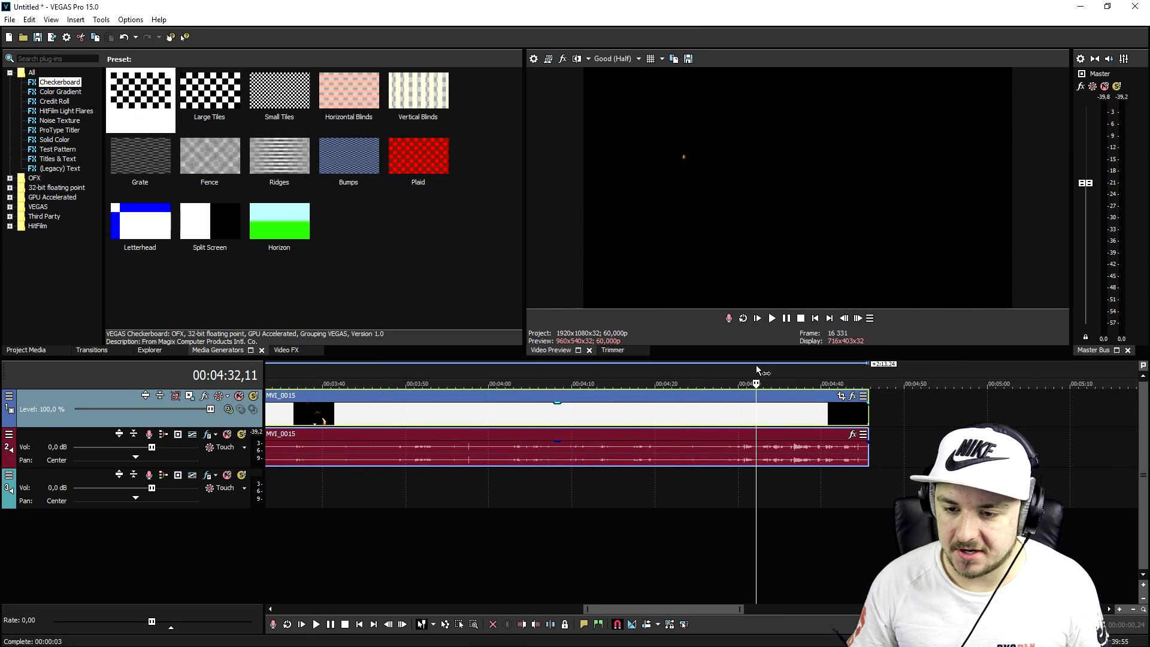
{"action": "key", "text": "space"}
{"action": "scroll", "coordinate": [742, 368], "scroll_direction": "down", "scroll_amount": 3}
{"action": "left_click", "coordinate": [511, 366]}
{"action": "left_click", "coordinate": [469, 369]}
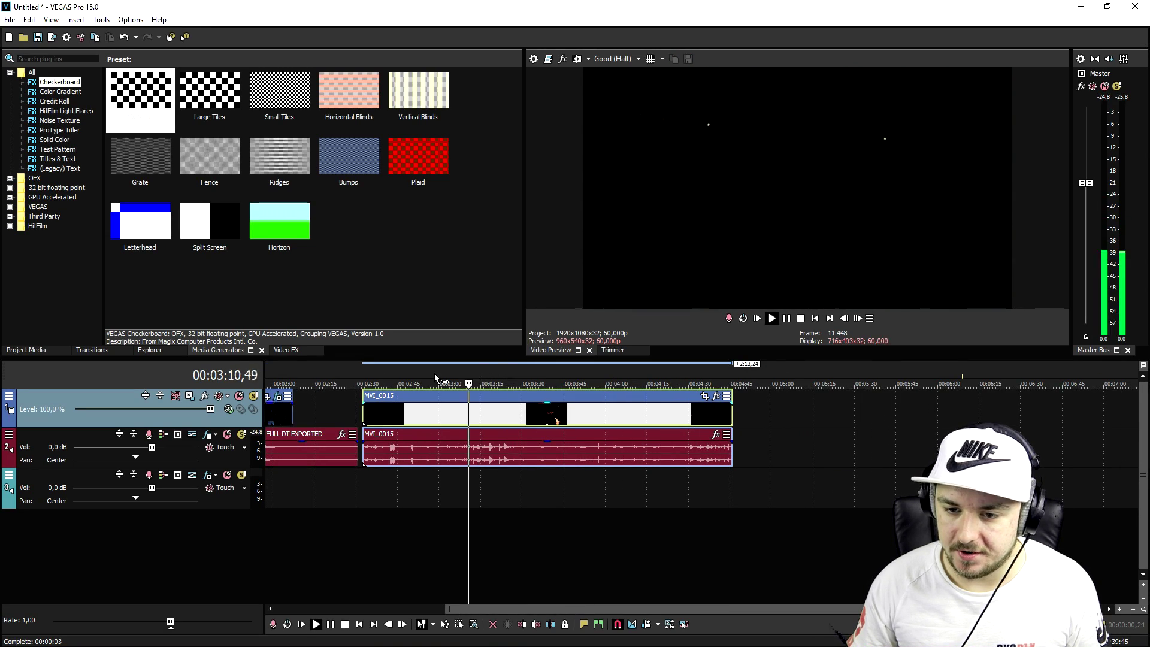
{"action": "left_click", "coordinate": [424, 371]}
{"action": "scroll", "coordinate": [585, 377], "scroll_direction": "up", "scroll_amount": 2}
{"action": "key", "text": "space"}
{"action": "left_click", "coordinate": [617, 366]}
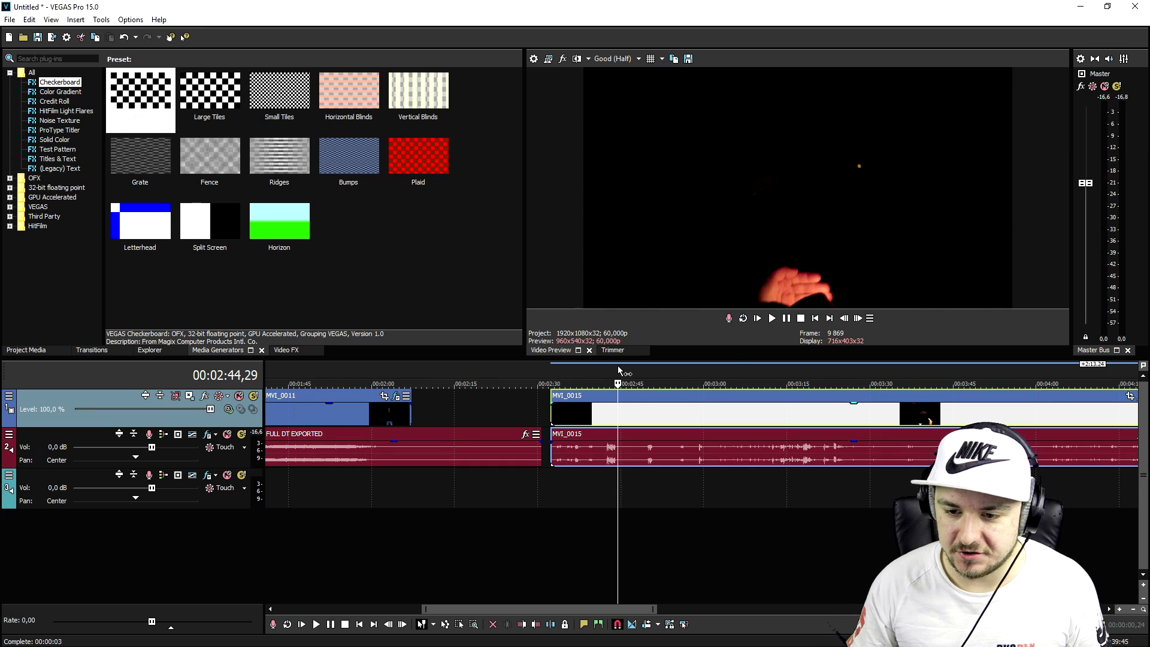
{"action": "key", "text": "space"}
{"action": "key", "text": "space"}
{"action": "scroll", "coordinate": [711, 407], "scroll_direction": "down", "scroll_amount": 3}
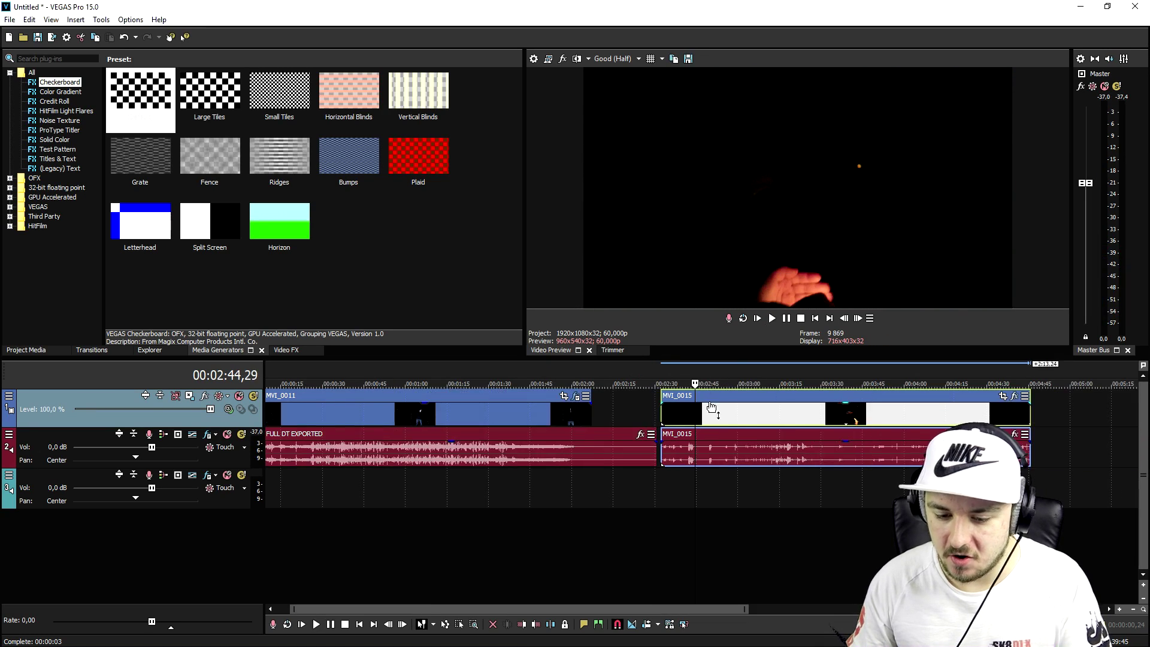
- Delete MVI_0015 and put MVI_0016.MP4 from the files folder on the timeline after FULL DT EXPORTED
{"action": "key", "text": "Delete"}
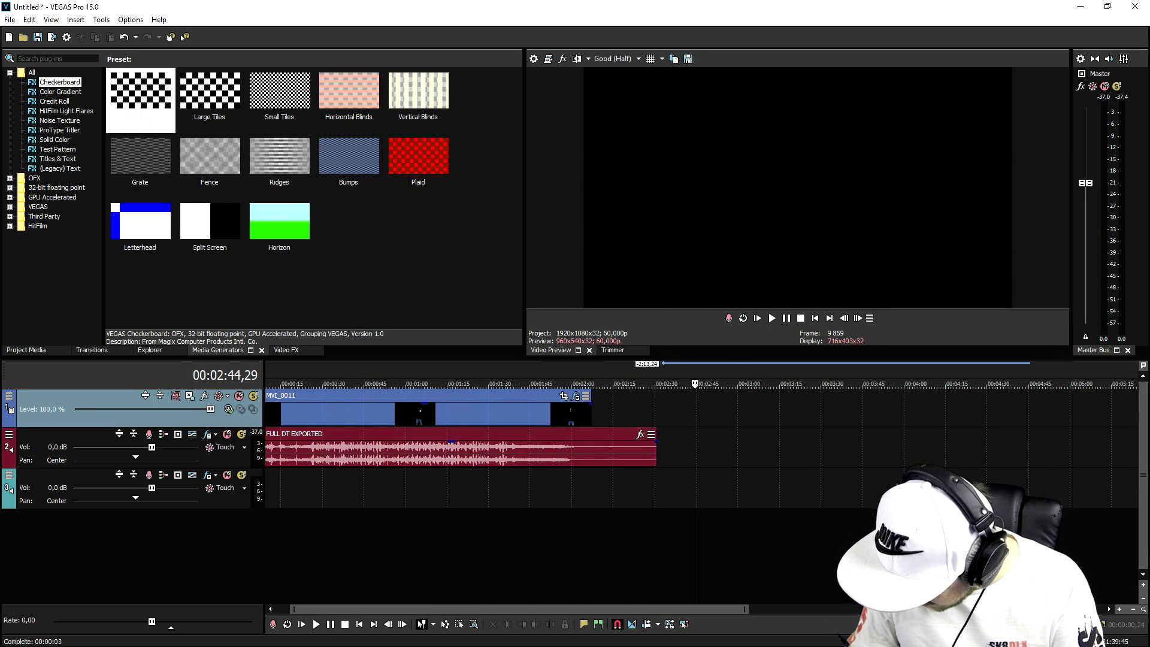
{"action": "key", "text": "alt+Tab"}
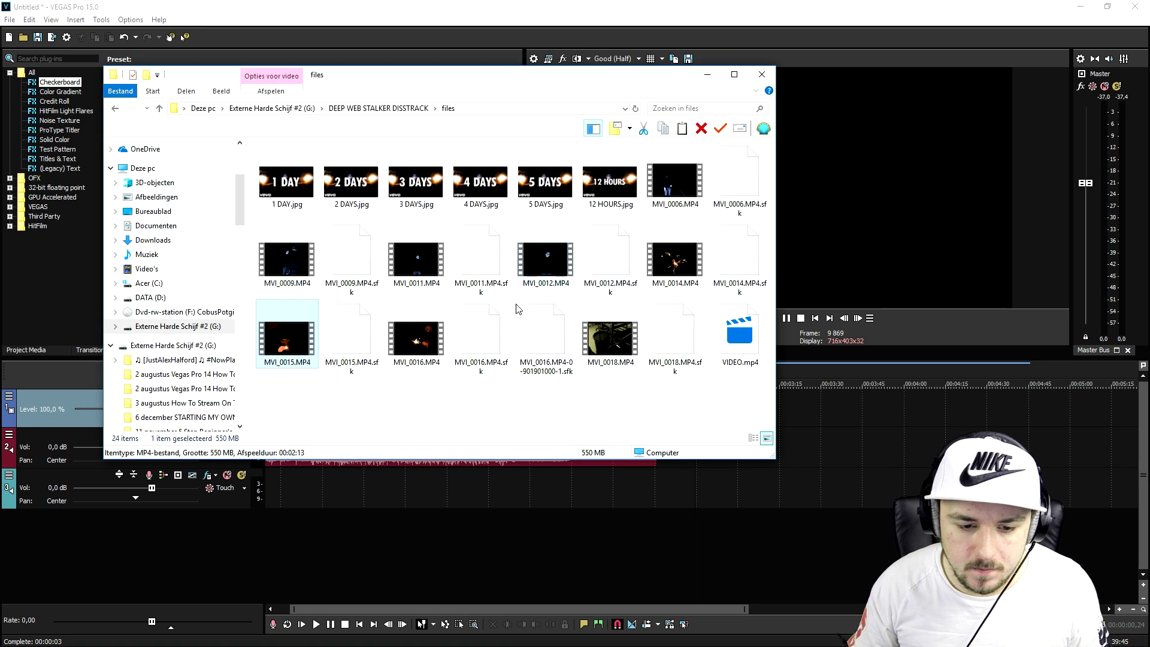
{"action": "left_click_drag", "start_coordinate": [811, 423], "coordinate": [811, 422]}
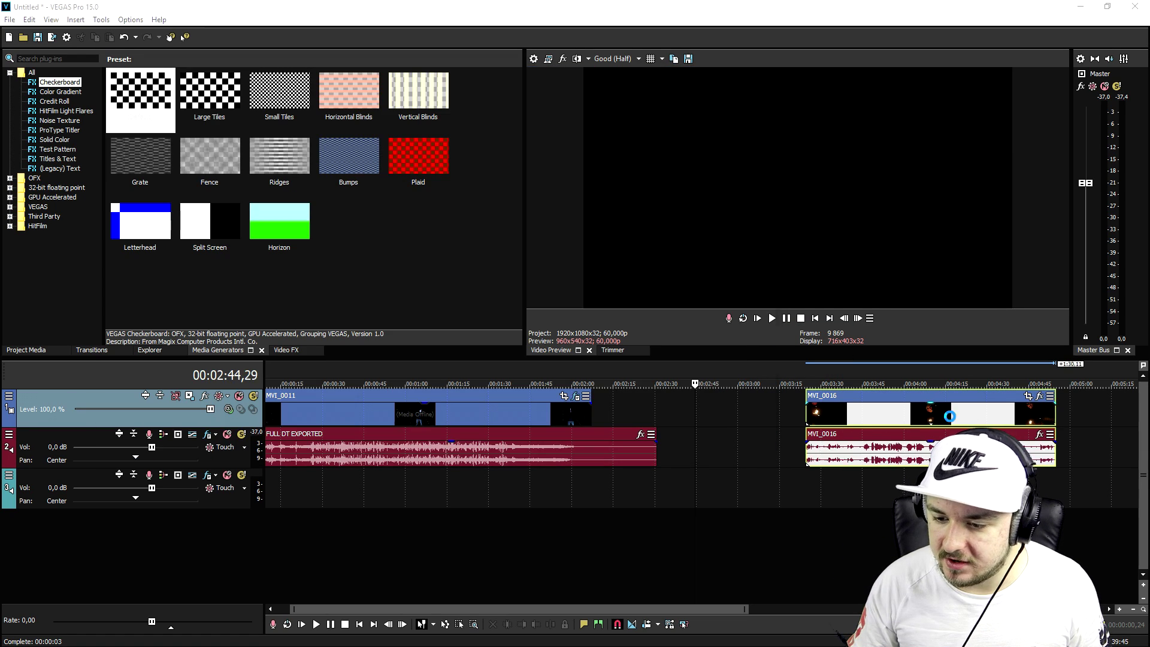
- Preview MVI_0016 and apply the "1 Turqoise GLARE W/Letterbox" filter package to its video
{"action": "left_click", "coordinate": [1005, 413]}
{"action": "scroll", "coordinate": [848, 413], "scroll_direction": "up", "scroll_amount": 3}
{"action": "key", "text": "space"}
{"action": "key", "text": "space"}
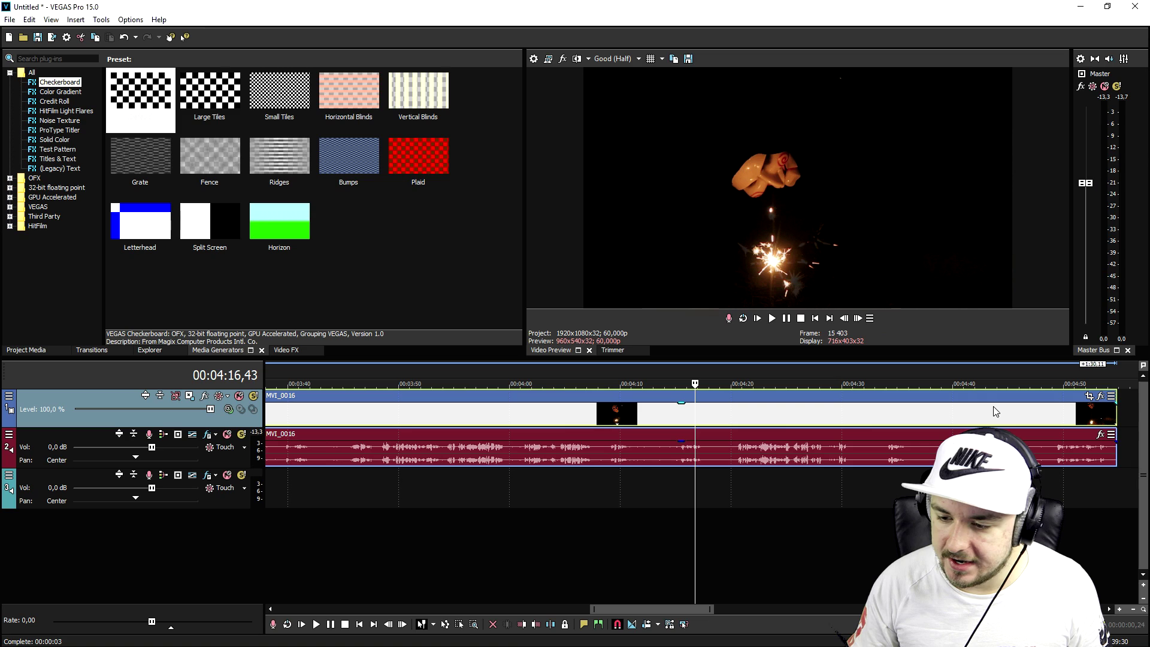
{"action": "left_click", "coordinate": [1100, 396]}
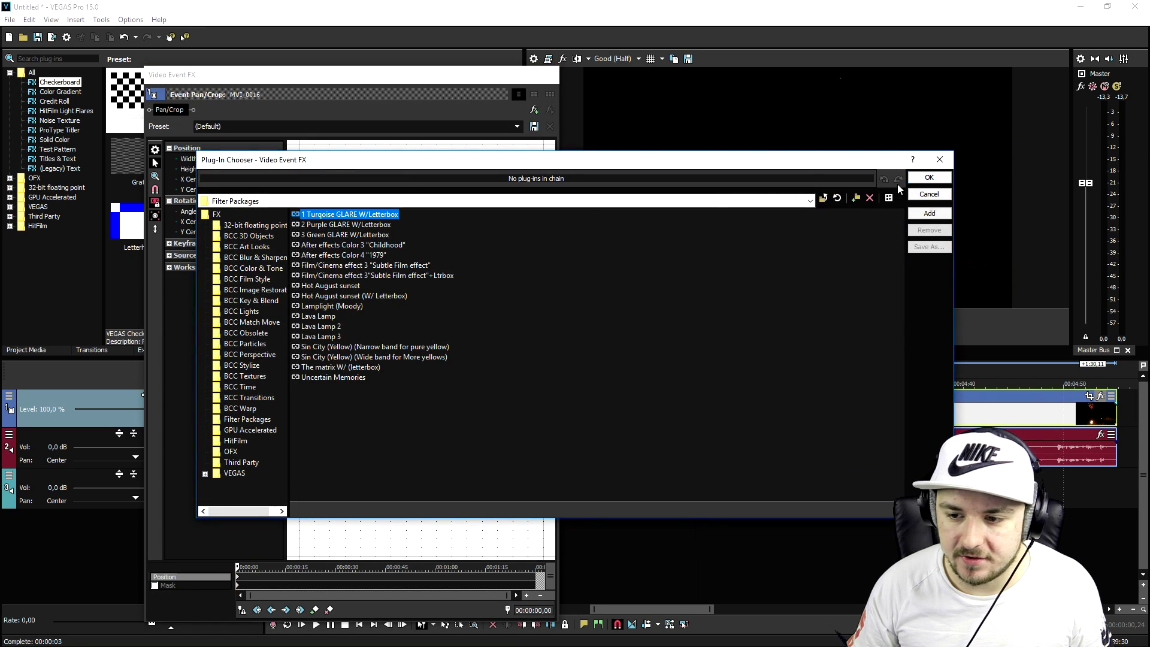
{"action": "left_click", "coordinate": [948, 213]}
{"action": "left_click", "coordinate": [929, 177]}
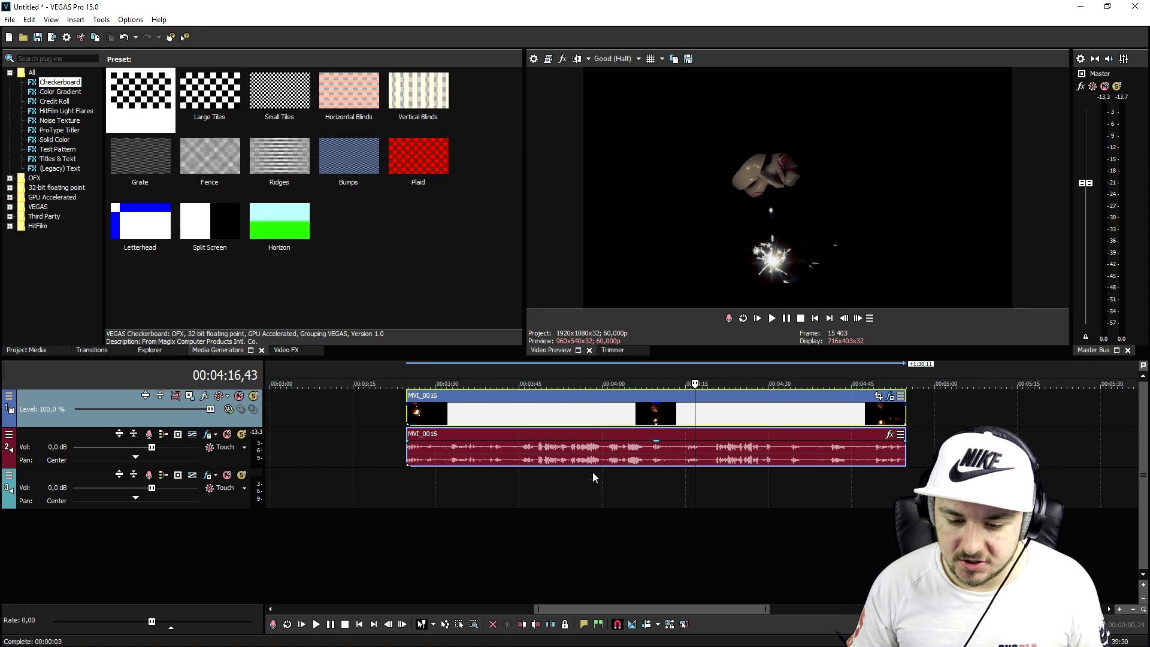
- Delete MVI_0016's own audio and cut away its video before 00:03:57,25
{"action": "left_click", "coordinate": [599, 452]}
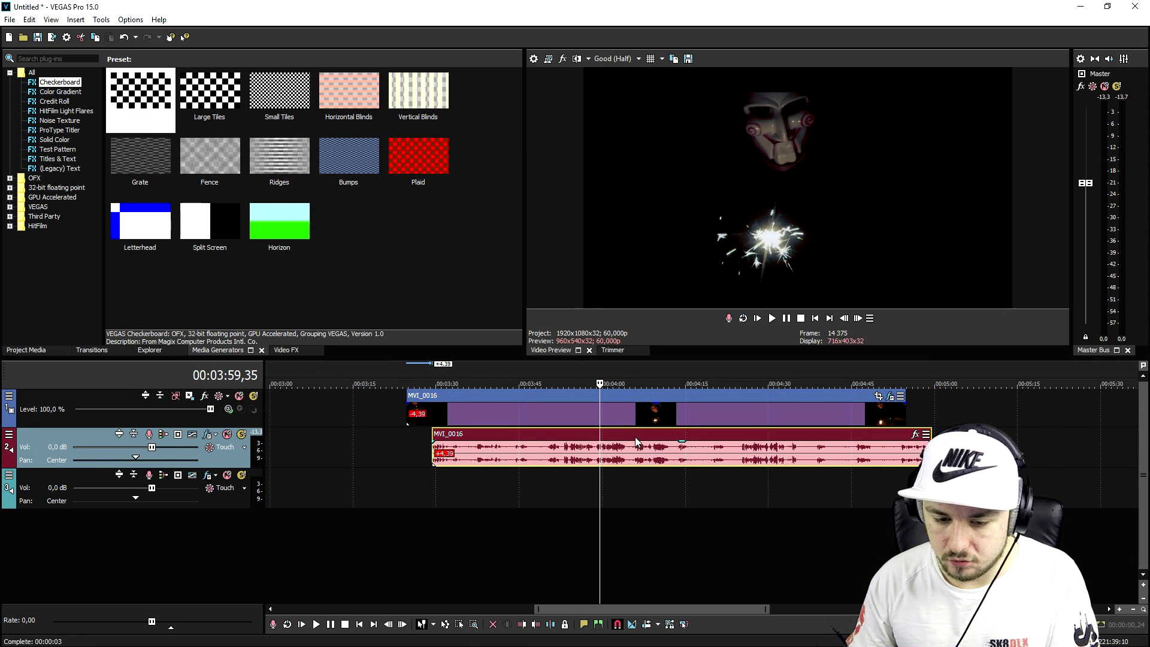
{"action": "key", "text": "Delete"}
{"action": "left_click", "coordinate": [597, 412]}
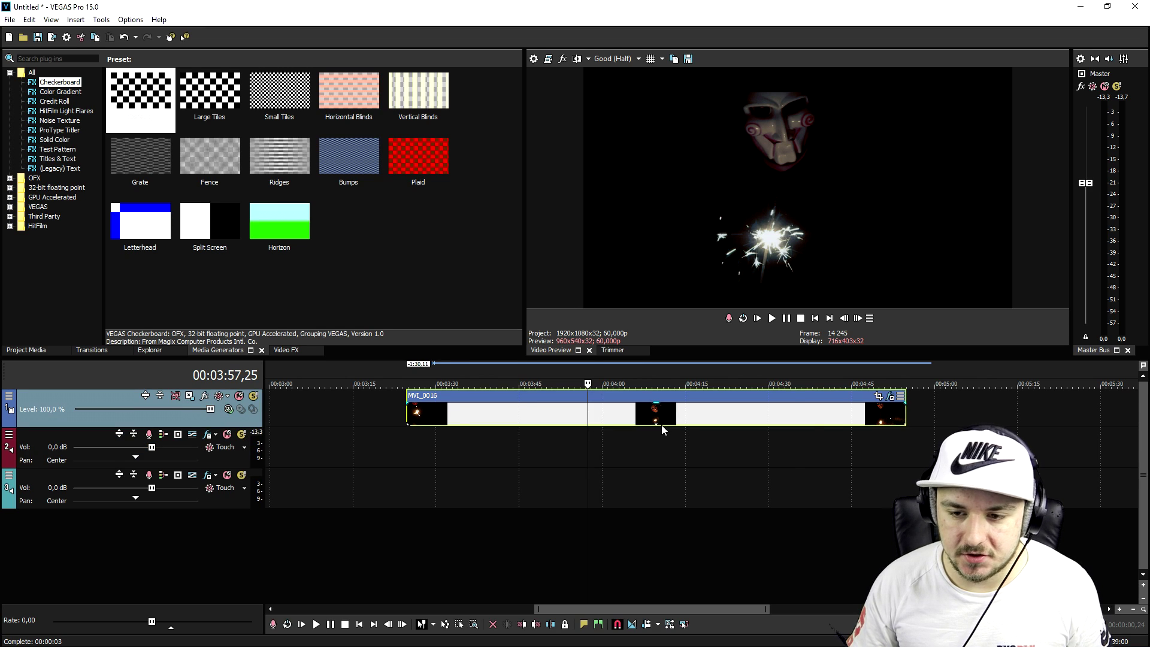
{"action": "scroll", "coordinate": [661, 425], "scroll_direction": "up", "scroll_amount": 2}
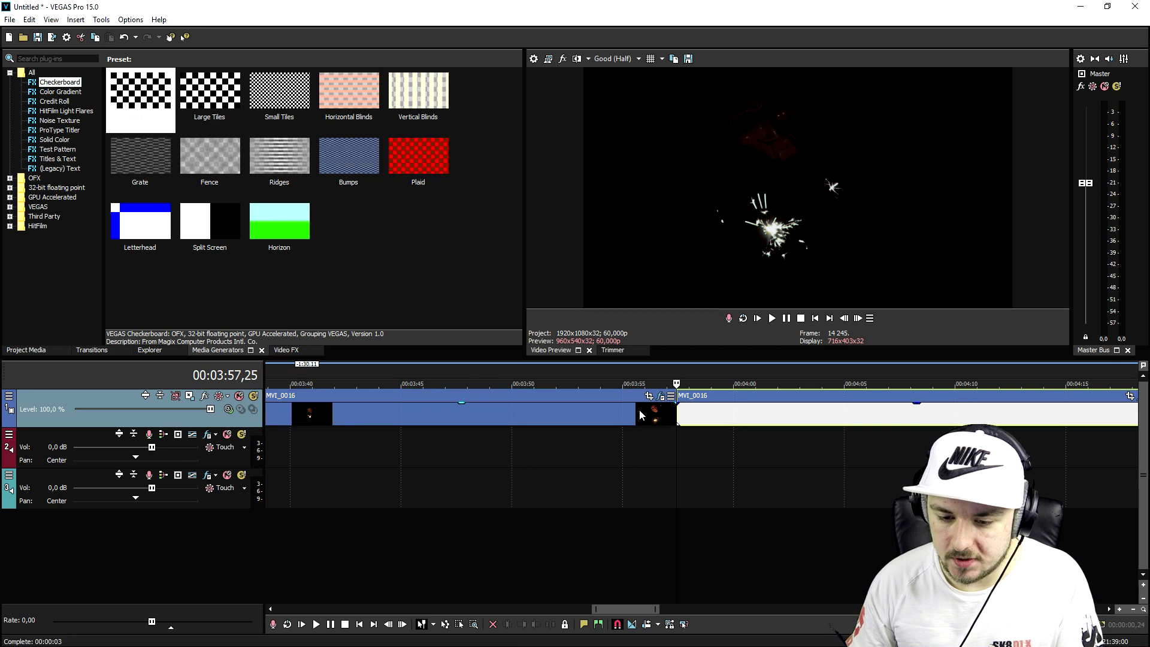
{"action": "left_click", "coordinate": [673, 419]}
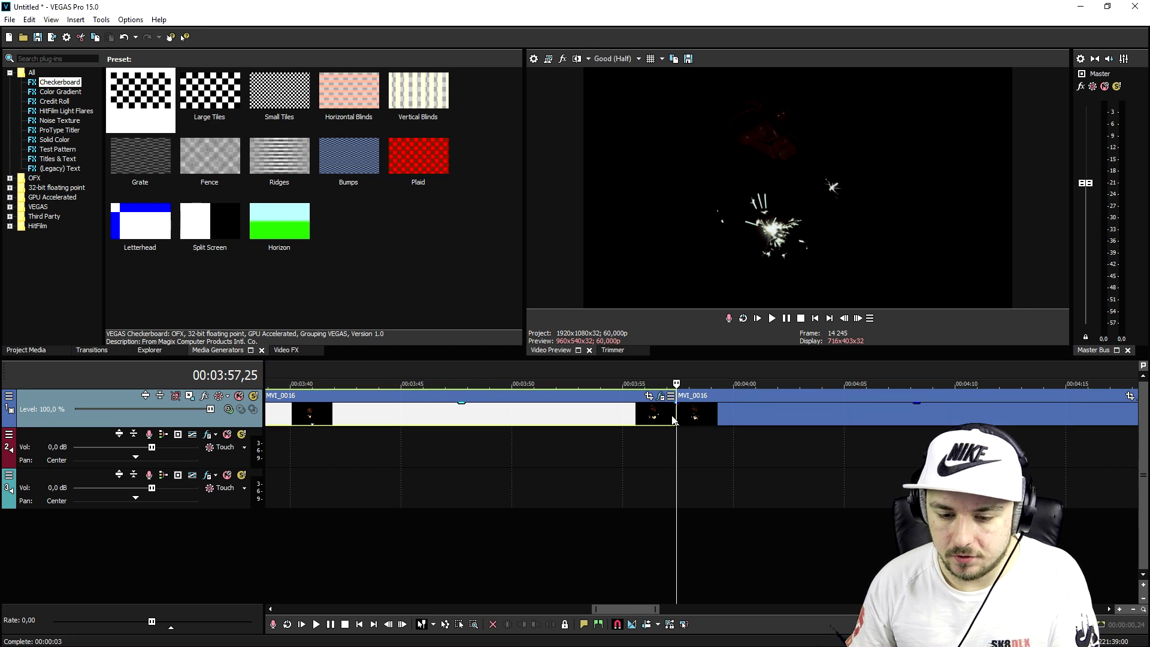
{"action": "key", "text": "Delete"}
- Cut MVI_0016 down to a short opening piece and place it over MVI_0011 at about 7 seconds
{"action": "left_click", "coordinate": [676, 413]}
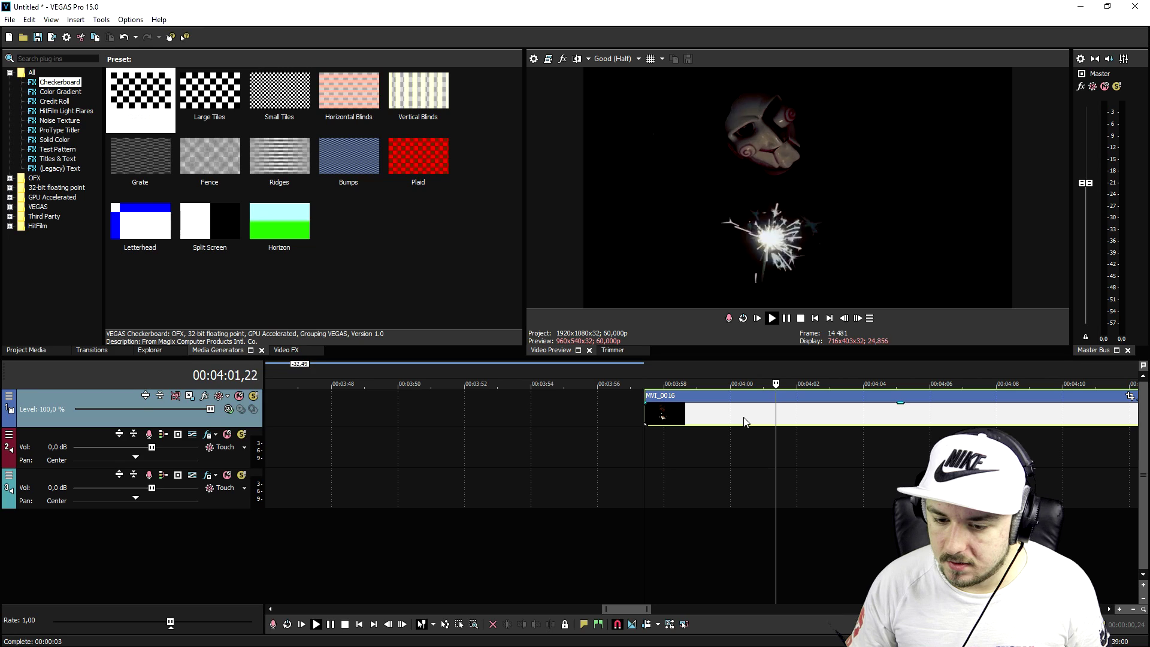
{"action": "key", "text": "space"}
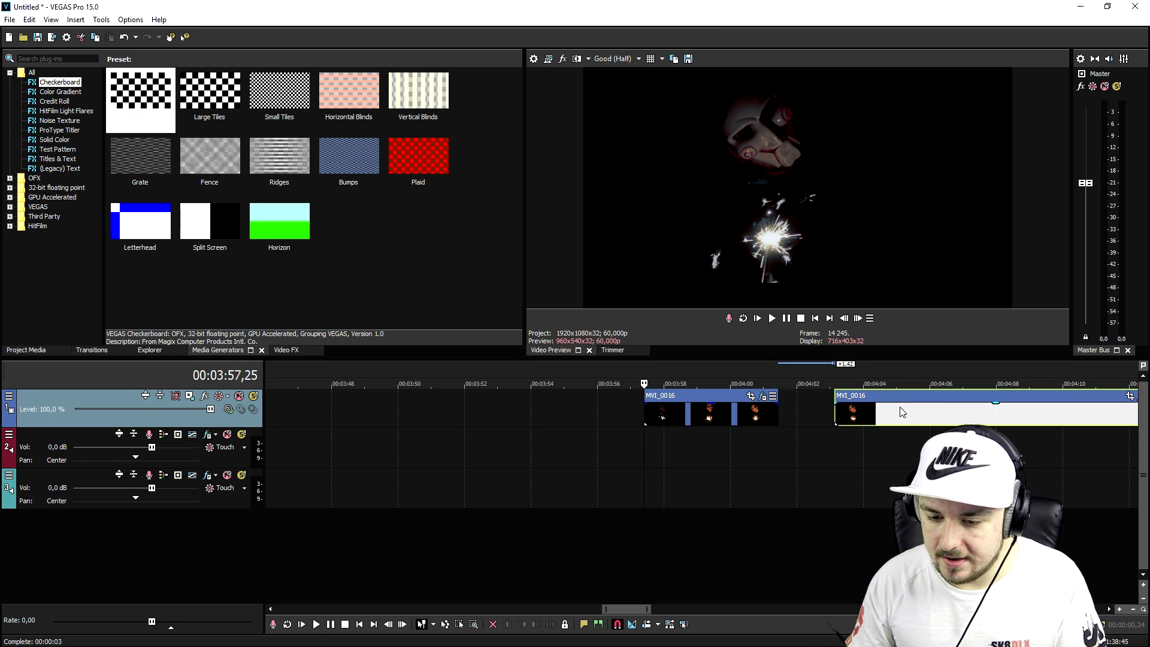
{"action": "left_click_drag", "start_coordinate": [862, 413], "coordinate": [719, 442]}
{"action": "scroll", "coordinate": [368, 418], "scroll_direction": "left", "scroll_amount": 10}
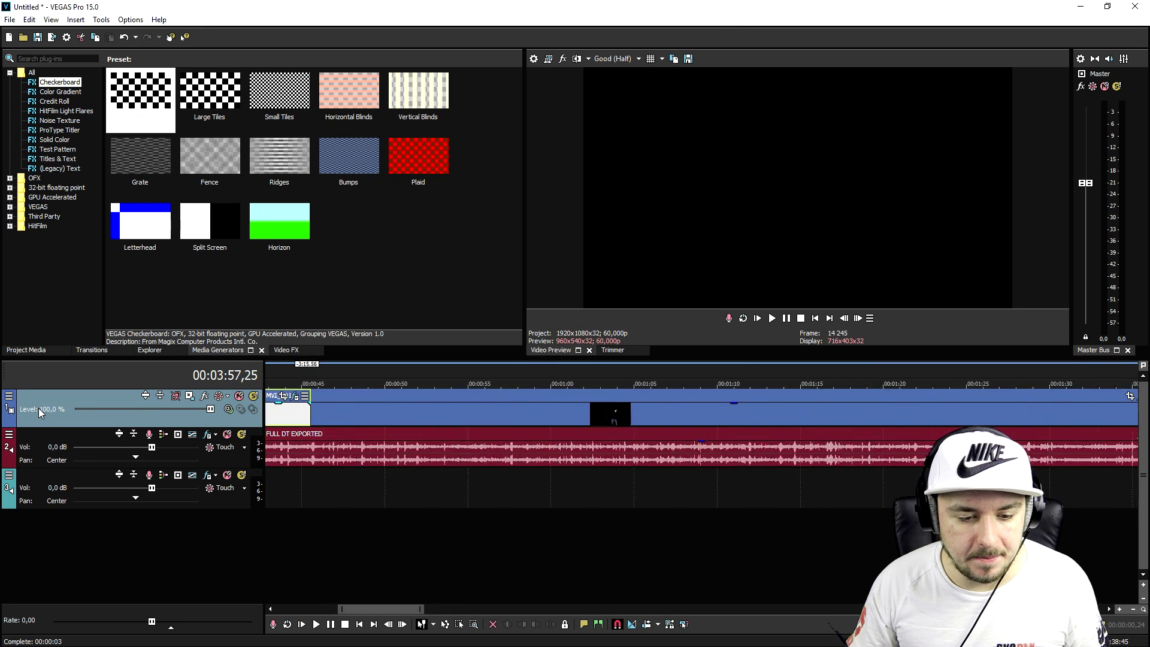
{"action": "left_click_drag", "start_coordinate": [368, 418], "coordinate": [441, 418]}
- Play the opening from the timeline start to check the inserted MVI_0016 piece, and return to the start
{"action": "left_click", "coordinate": [814, 317]}
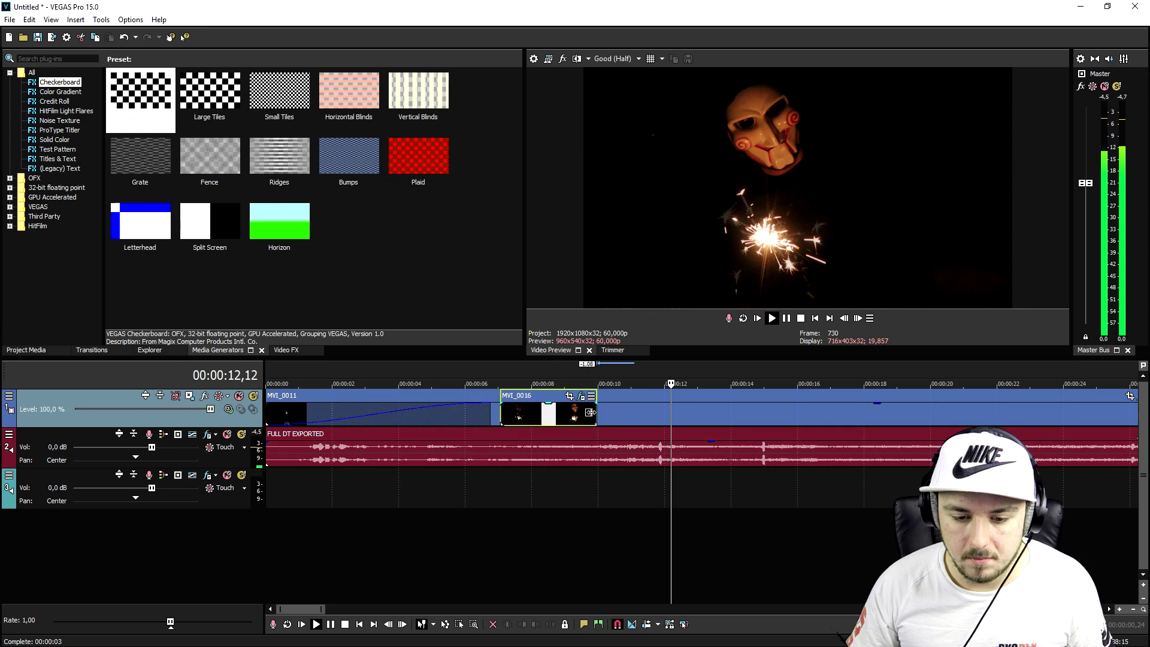
{"action": "left_click", "coordinate": [681, 416]}
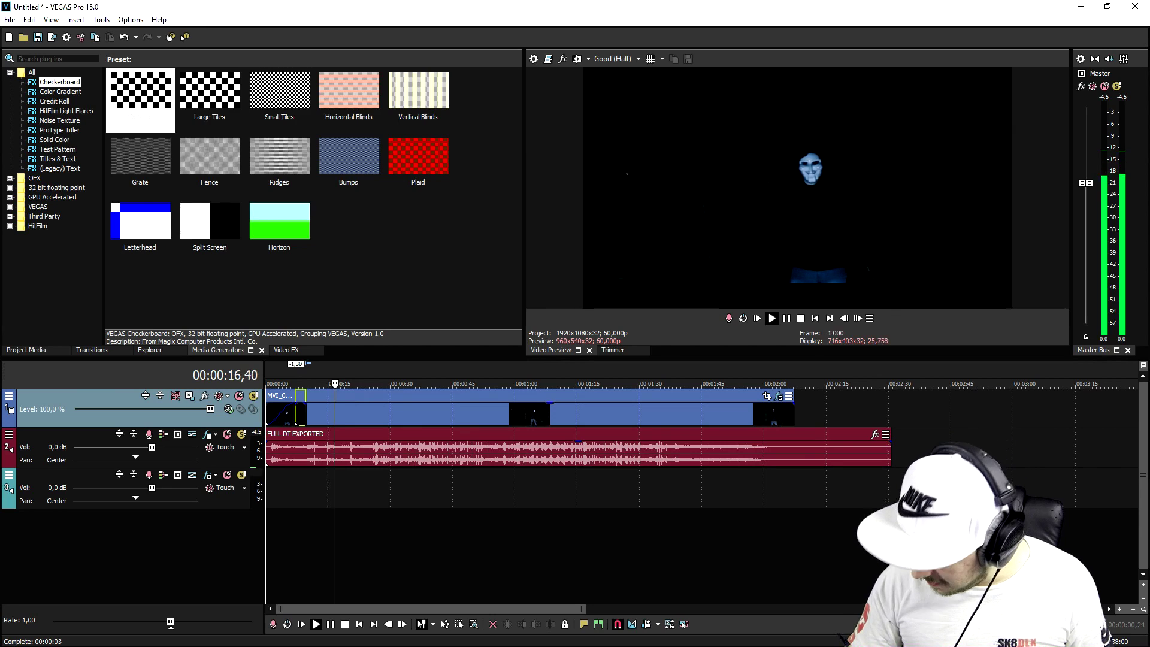
{"action": "key", "text": "ctrl+Home"}
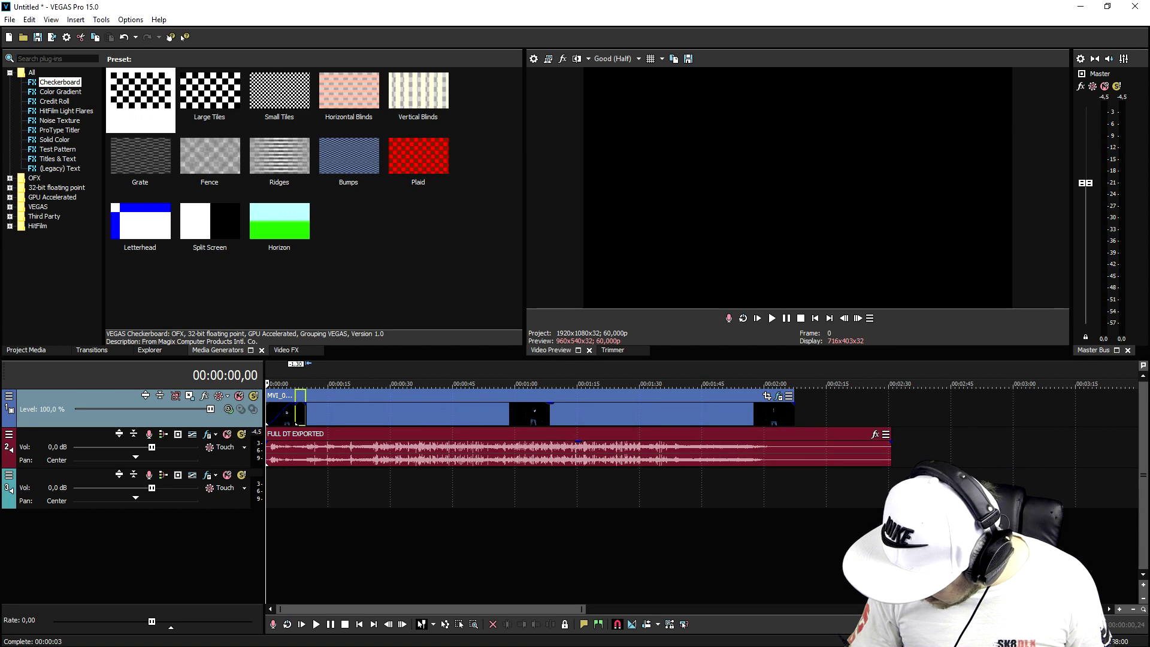
- Add MVI_0012.MP4 from the files folder to the timeline after FULL DT EXPORTED
{"action": "key", "text": "alt+Tab"}
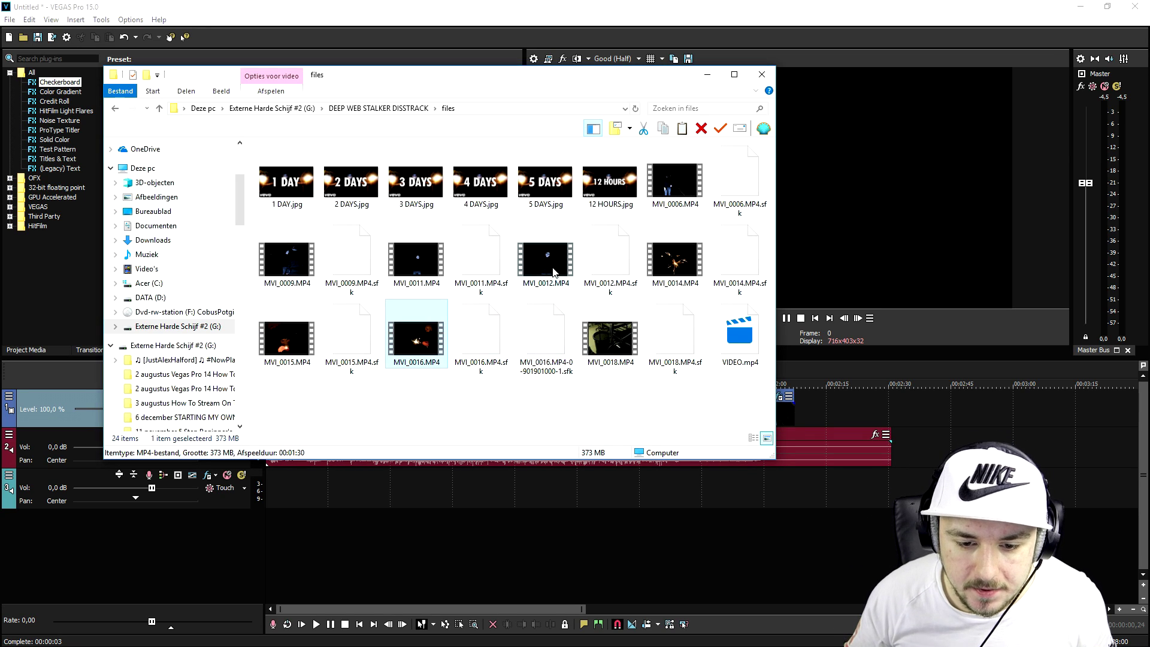
{"action": "left_click_drag", "start_coordinate": [552, 271], "coordinate": [728, 424]}
{"action": "scroll", "coordinate": [728, 424], "scroll_direction": "up", "scroll_amount": 2}
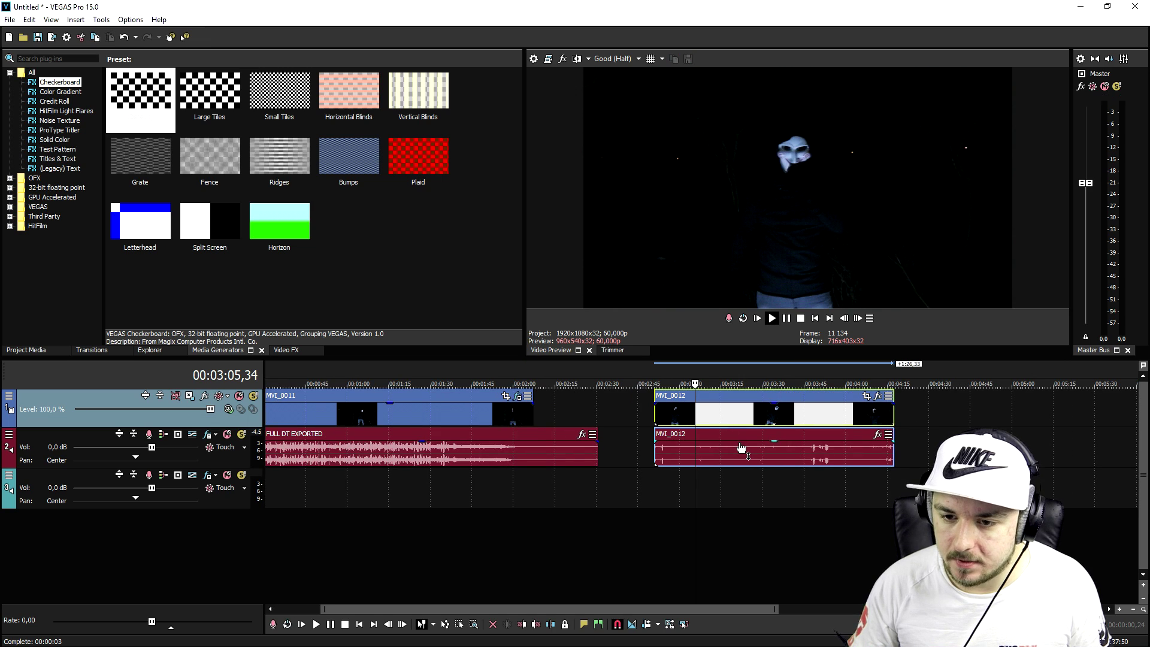
- Play MVI_0012 at several points and trim its start to about 00:03:07
{"action": "key", "text": "space"}
{"action": "scroll", "coordinate": [771, 371], "scroll_direction": "up", "scroll_amount": 2}
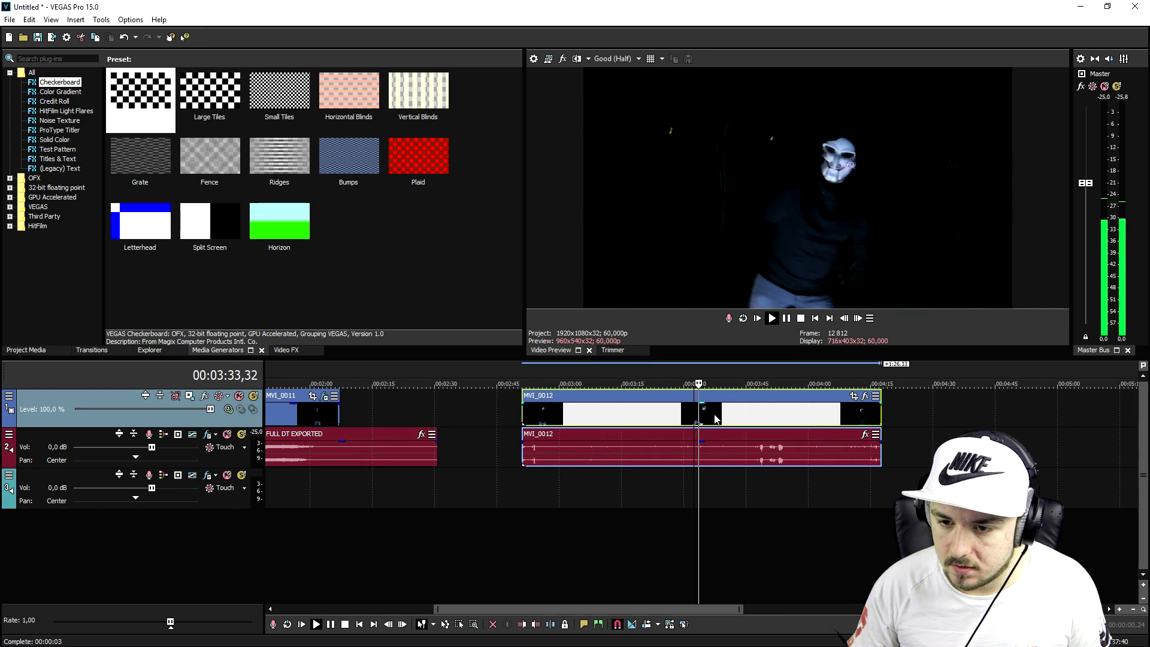
{"action": "scroll", "coordinate": [689, 395], "scroll_direction": "up", "scroll_amount": 2}
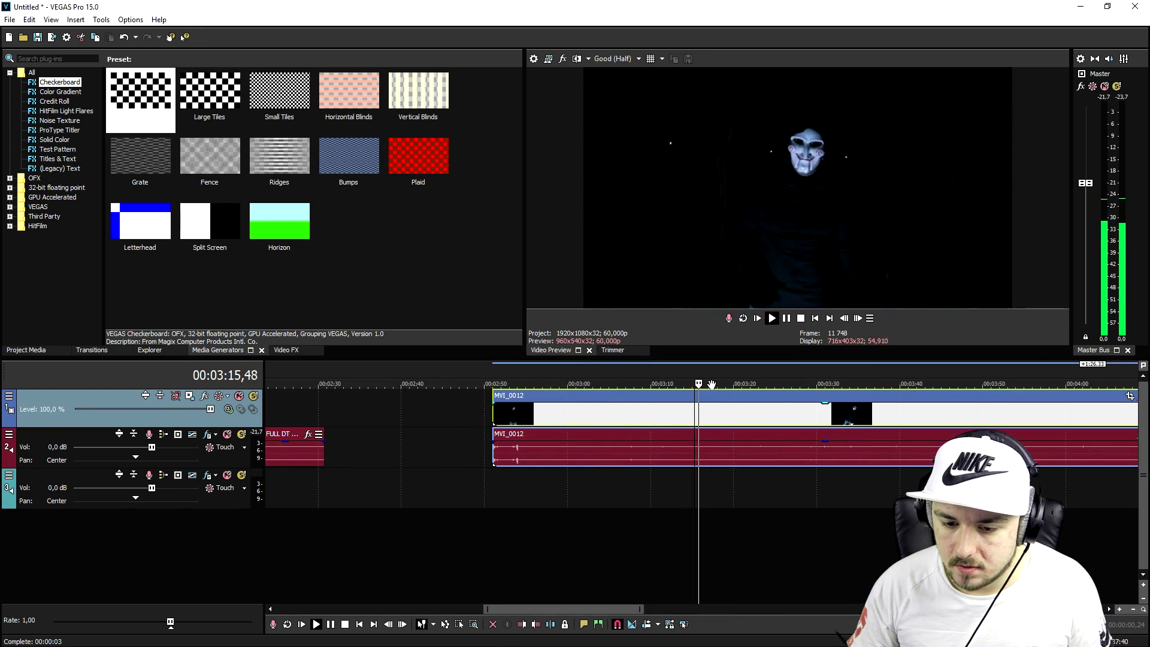
{"action": "left_click", "coordinate": [621, 382]}
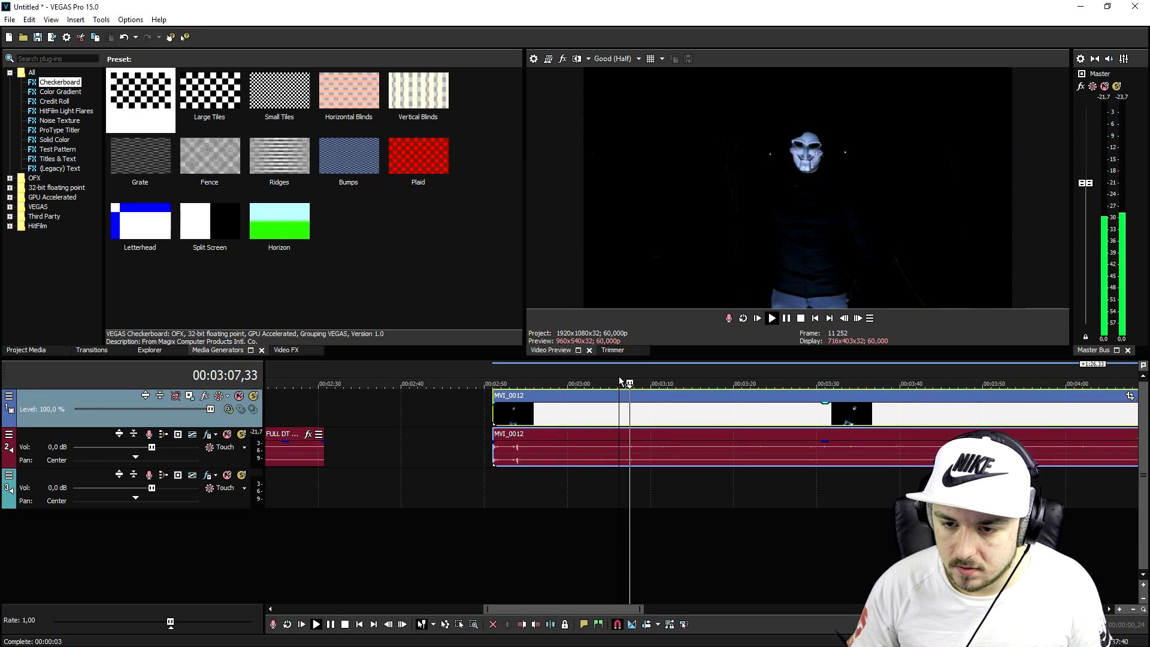
{"action": "key", "text": "space"}
{"action": "left_click_drag", "start_coordinate": [632, 455], "coordinate": [781, 418]}
{"action": "scroll", "coordinate": [680, 415], "scroll_direction": "down", "scroll_amount": 5}
{"action": "left_click", "coordinate": [781, 417]}
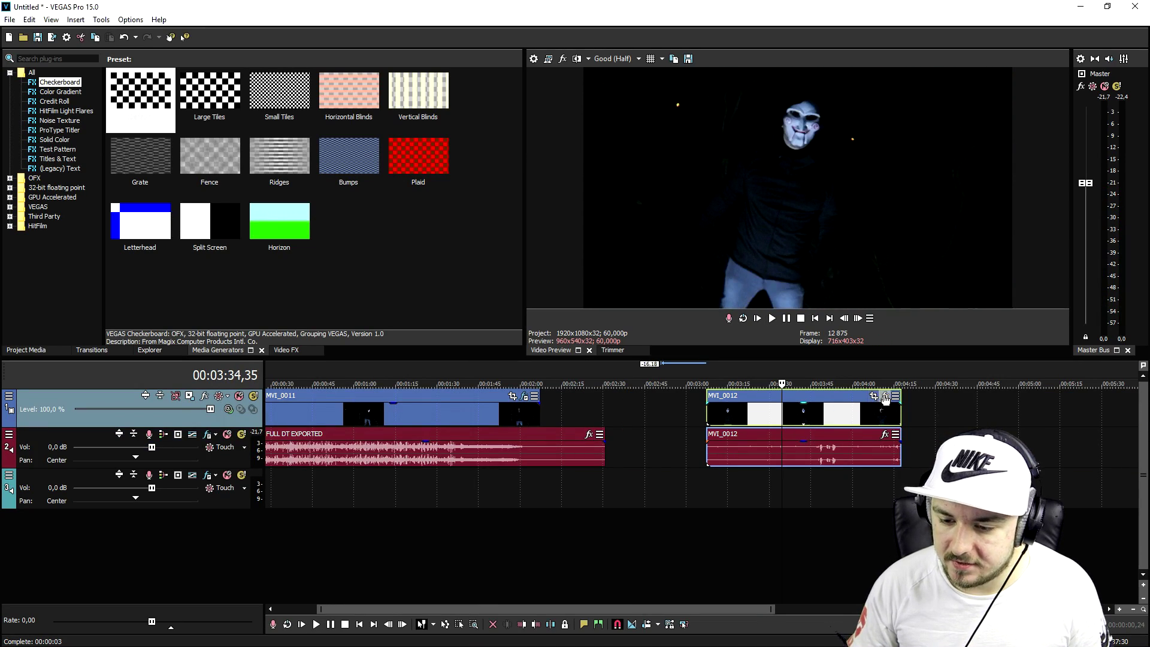
- Apply the "1 Turqoise GLARE W/Letterbox" filter package to the MVI_0012 video and close its effects window
{"action": "left_click", "coordinate": [884, 396]}
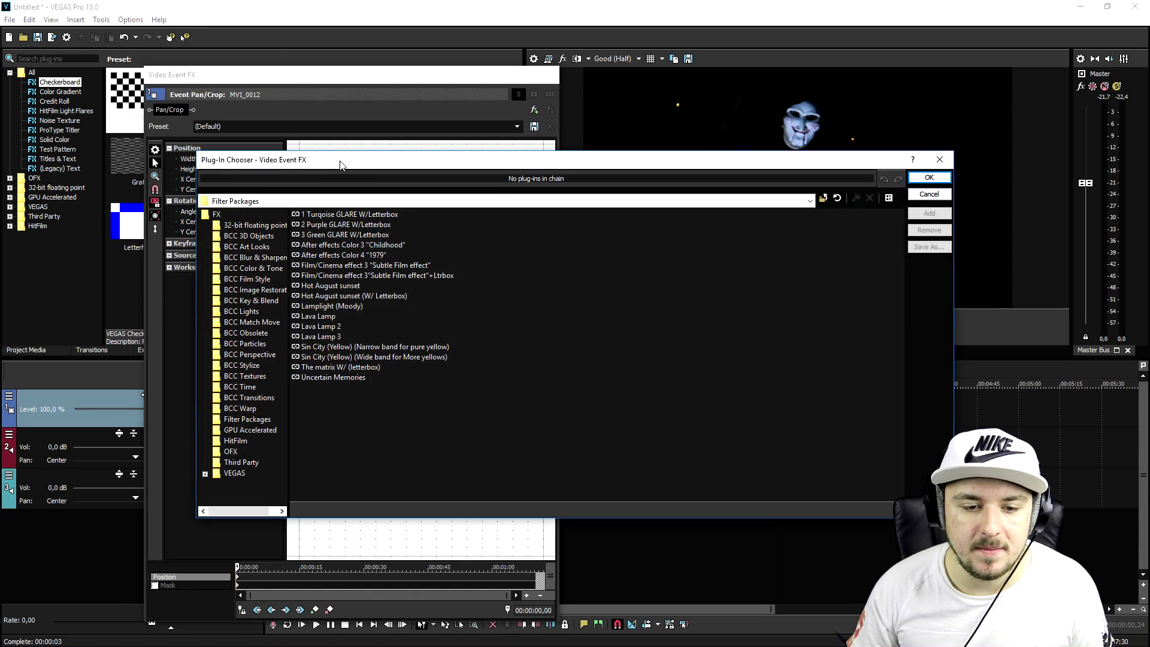
{"action": "left_click", "coordinate": [376, 214]}
{"action": "double_click", "coordinate": [376, 214]}
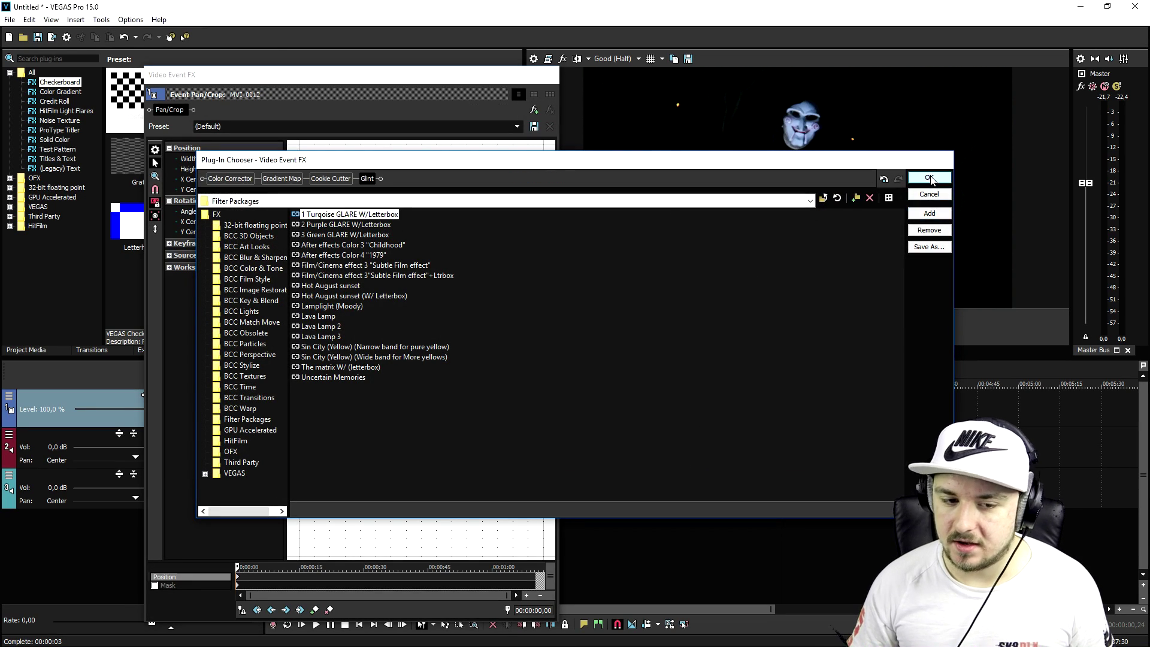
{"action": "key", "text": "Return"}
{"action": "left_click", "coordinate": [552, 76]}
- Play MVI_0012 from about 00:03:20, split it at about 00:03:22 and select the first piece
{"action": "left_click", "coordinate": [743, 452]}
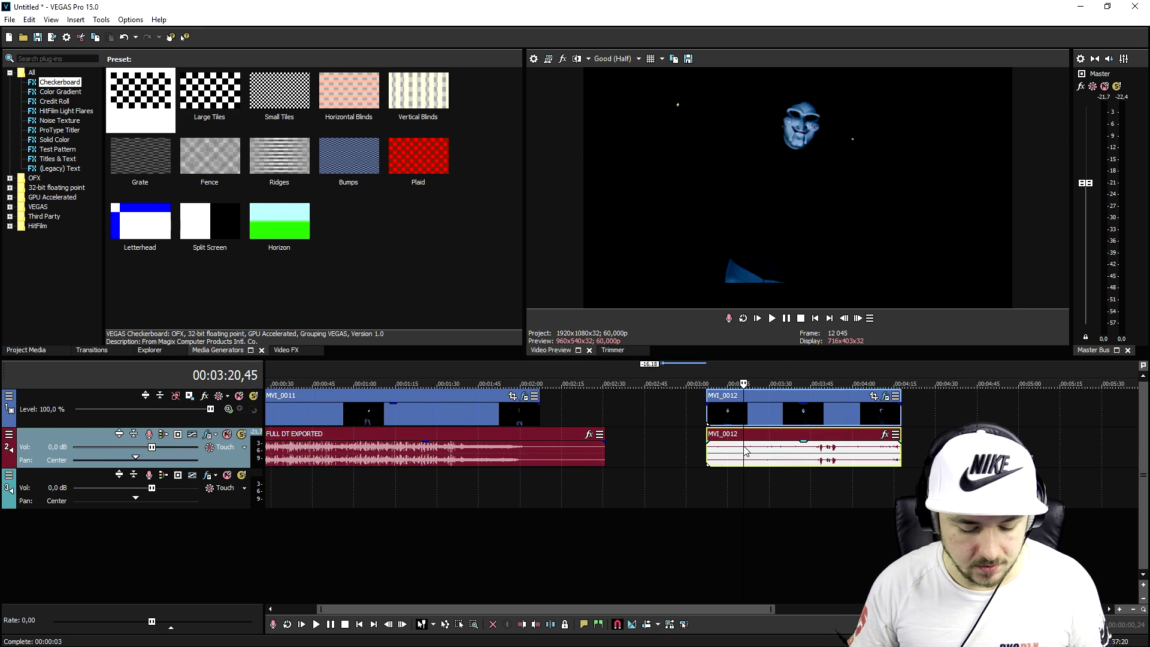
{"action": "key", "text": "space"}
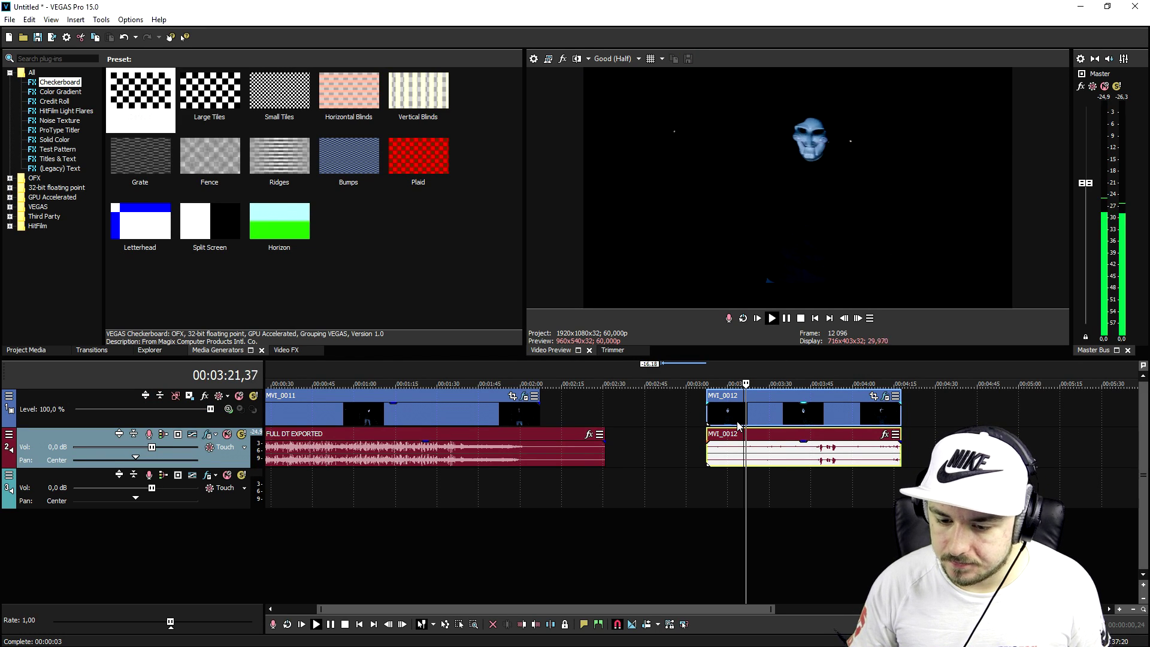
{"action": "scroll", "coordinate": [748, 437], "scroll_direction": "up", "scroll_amount": 3}
{"action": "scroll", "coordinate": [706, 452], "scroll_direction": "up", "scroll_amount": 3}
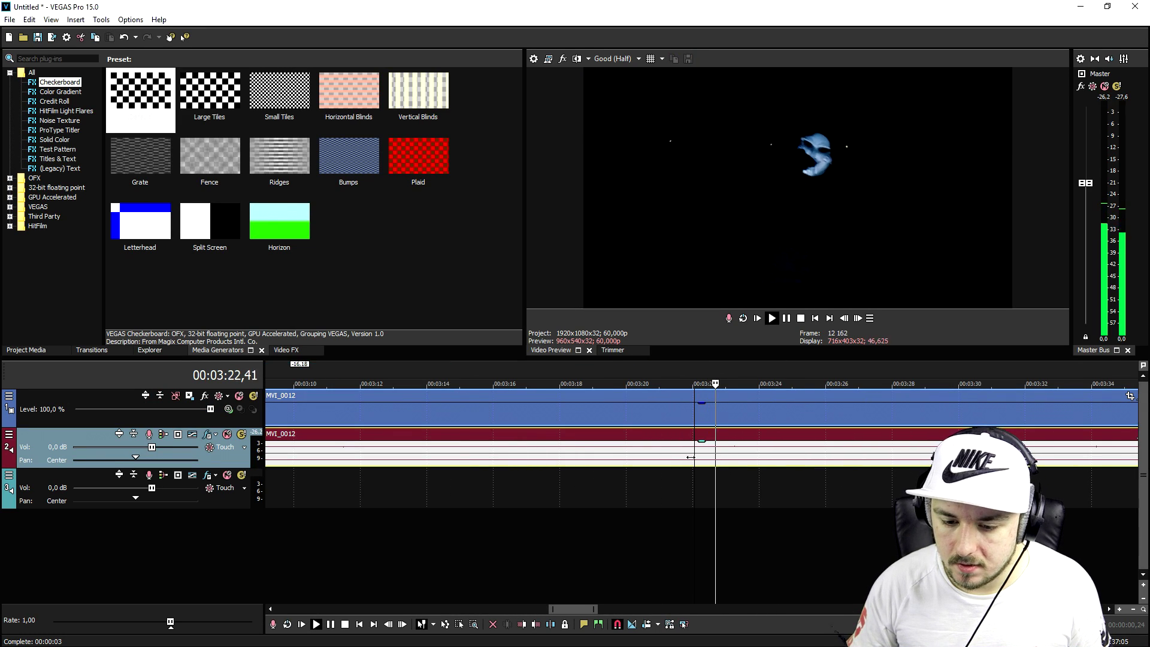
{"action": "key", "text": "space"}
{"action": "key", "text": "s"}
{"action": "left_click", "coordinate": [701, 413]}
{"action": "scroll", "coordinate": [712, 419], "scroll_direction": "down", "scroll_amount": 5}
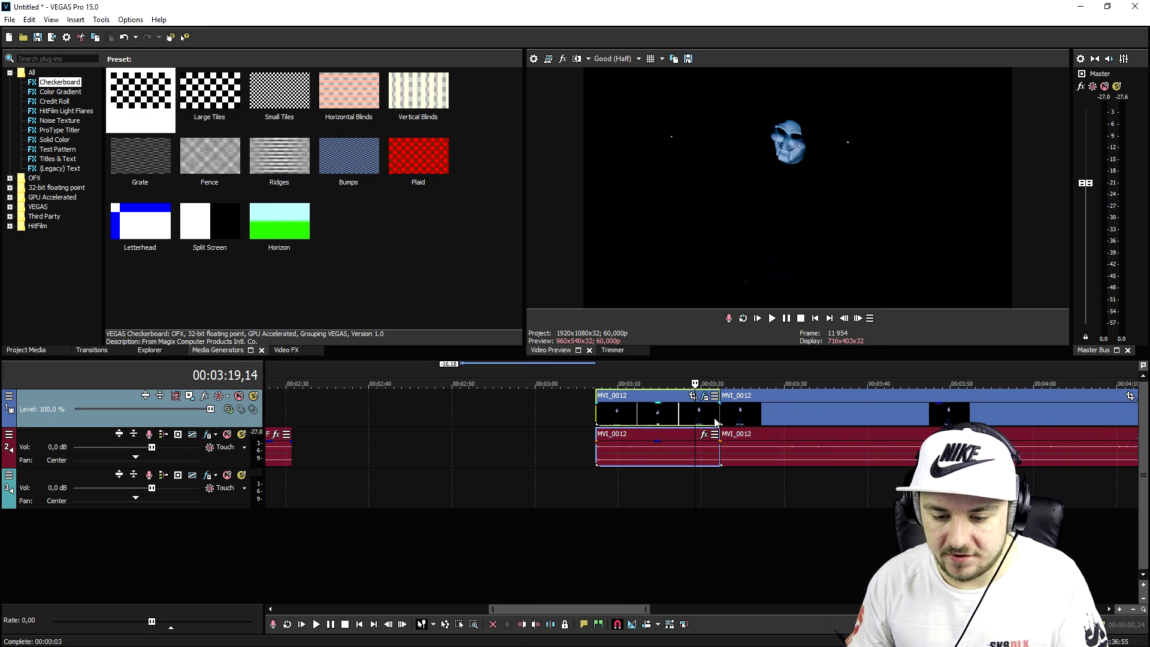
- Move the filtered MVI_0012 piece onto a new video track above MVI_0011 and play it with the song
{"action": "scroll", "coordinate": [716, 423], "scroll_direction": "down", "scroll_amount": 5}
{"action": "right_click", "coordinate": [534, 410]}
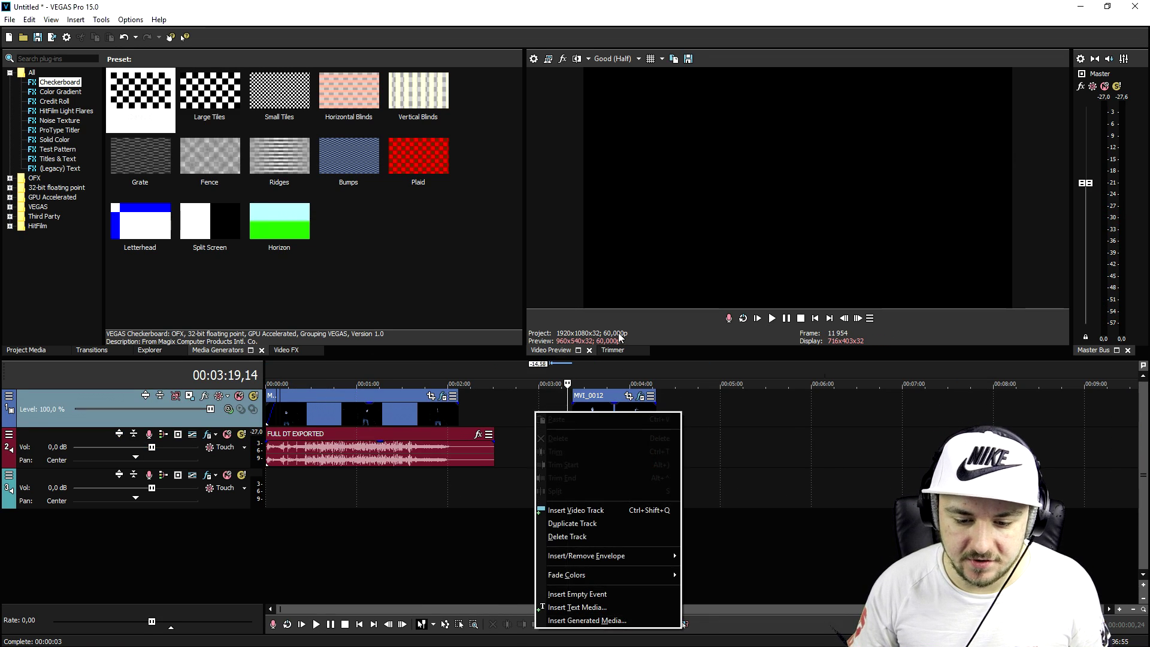
{"action": "left_click", "coordinate": [596, 515]}
{"action": "left_click_drag", "start_coordinate": [609, 454], "coordinate": [278, 380]}
{"action": "scroll", "coordinate": [887, 408], "scroll_direction": "up", "scroll_amount": 5}
{"action": "key", "text": "space"}
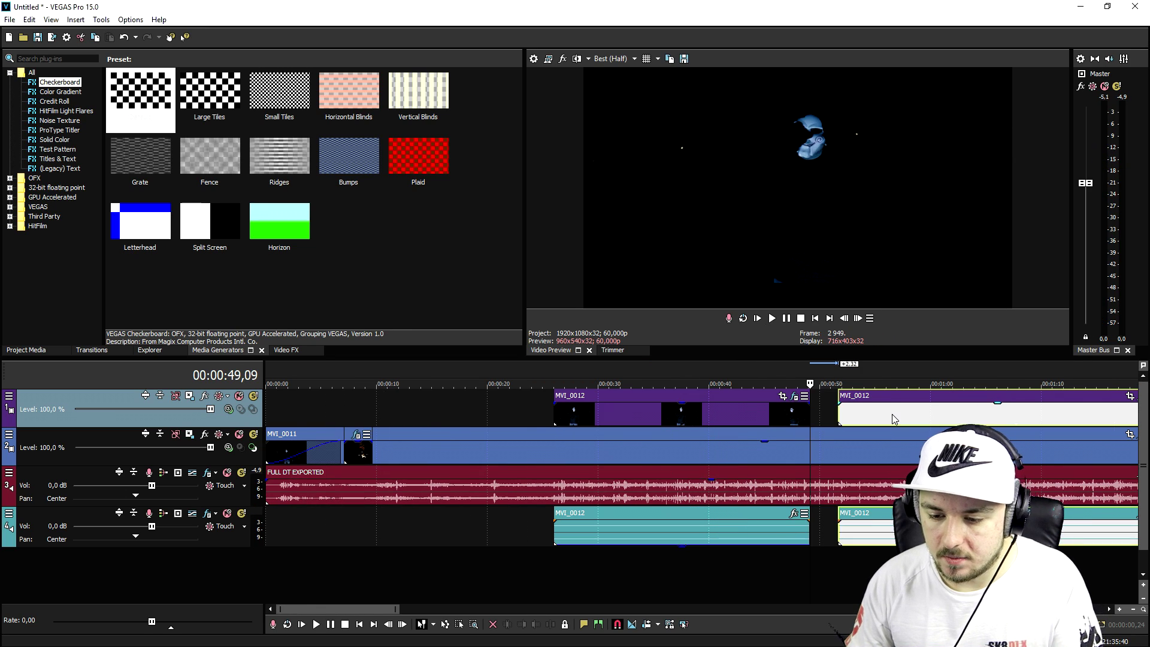
- Move the second MVI_0012 piece so it starts at about 00:00:57 and play the timeline from 00:00:46,30
{"action": "scroll", "coordinate": [543, 418], "scroll_direction": "down", "scroll_amount": 3}
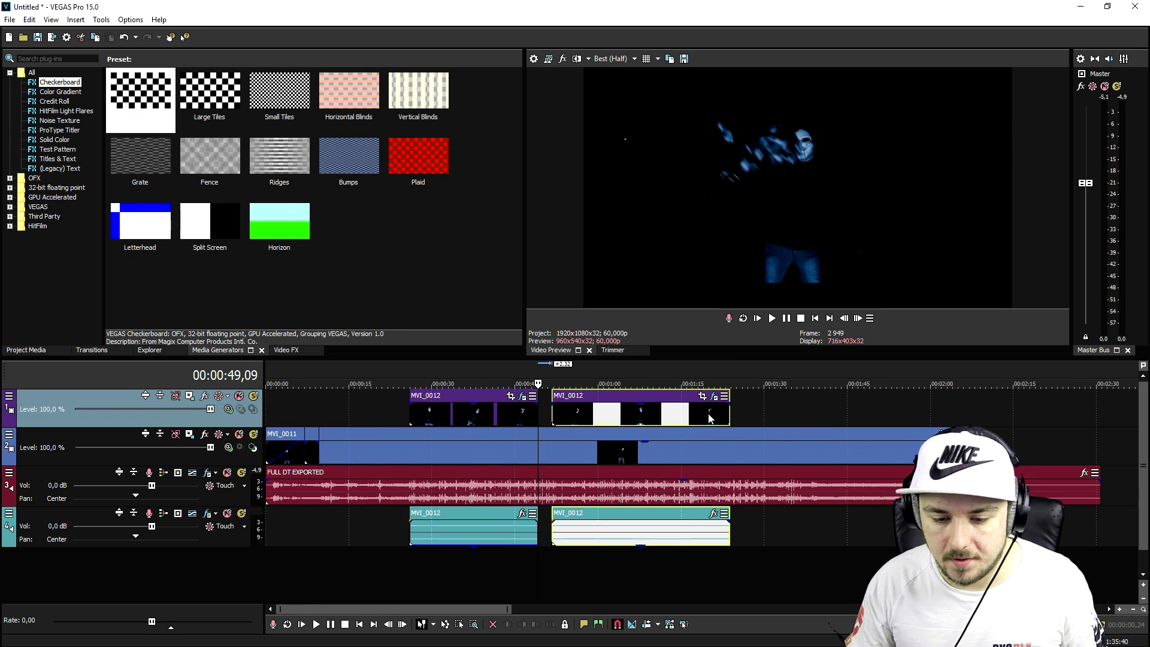
{"action": "left_click_drag", "start_coordinate": [543, 418], "coordinate": [584, 417]}
{"action": "scroll", "coordinate": [696, 385], "scroll_direction": "up", "scroll_amount": 4}
{"action": "left_click", "coordinate": [651, 366]}
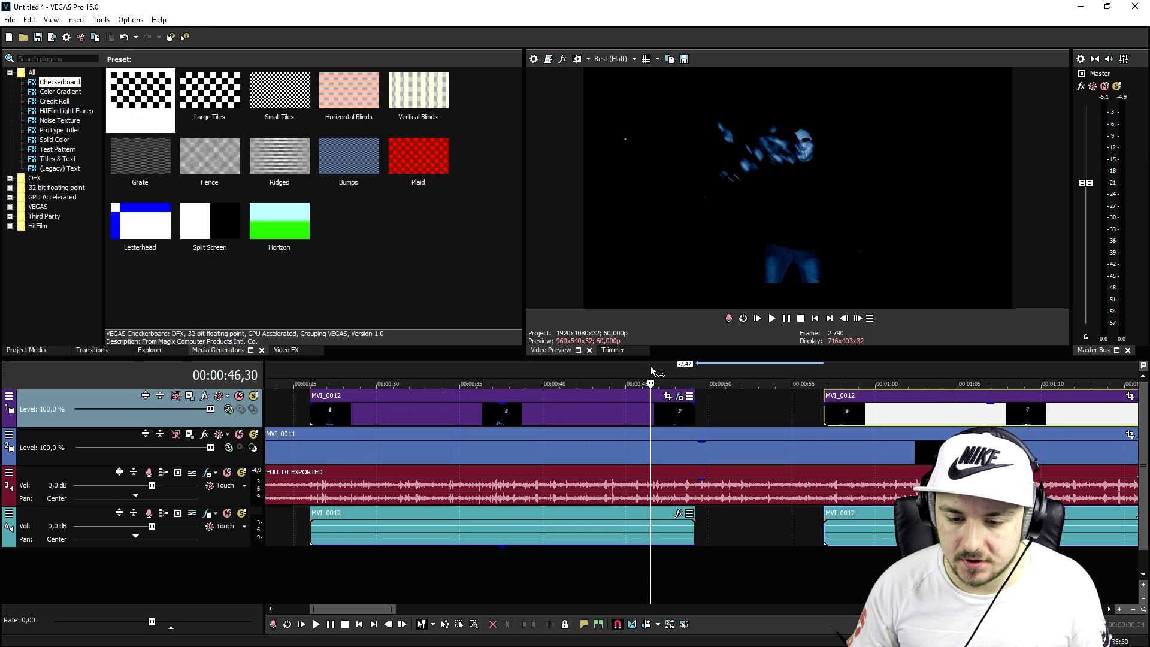
{"action": "key", "text": "space"}
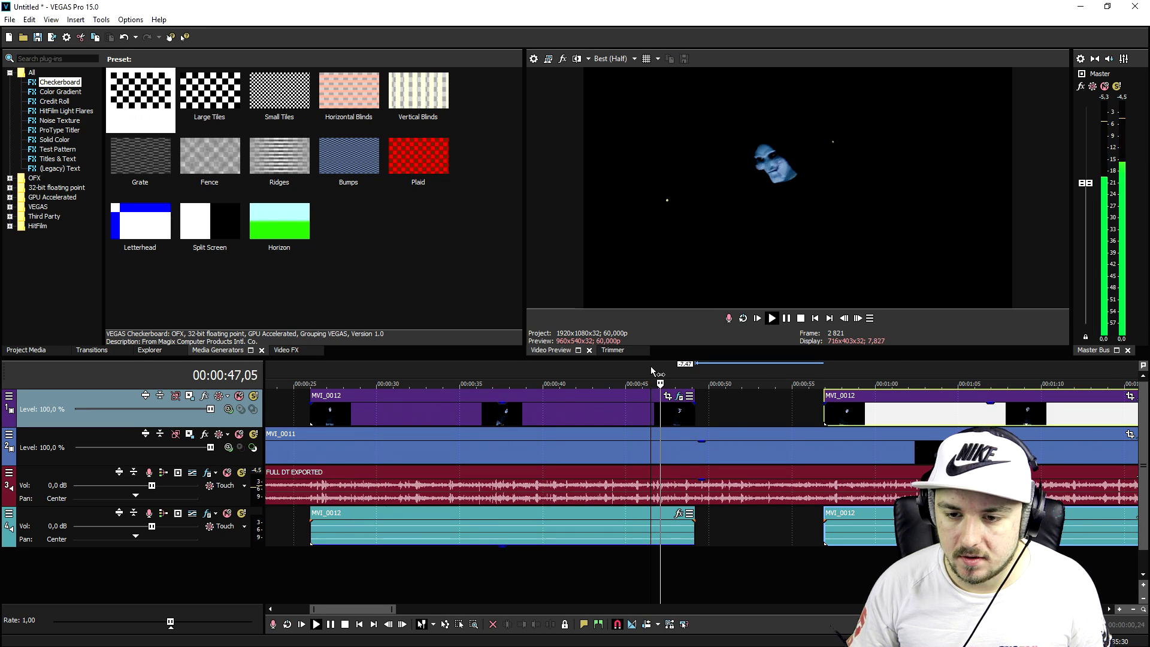
- Trim the end of the first MVI_0012 piece to about 00:00:48 and play the timeline from there
{"action": "scroll", "coordinate": [650, 366], "scroll_direction": "up", "scroll_amount": 5}
{"action": "left_click_drag", "start_coordinate": [780, 409], "coordinate": [714, 409]}
{"action": "left_click", "coordinate": [720, 377]}
{"action": "key", "text": "space"}
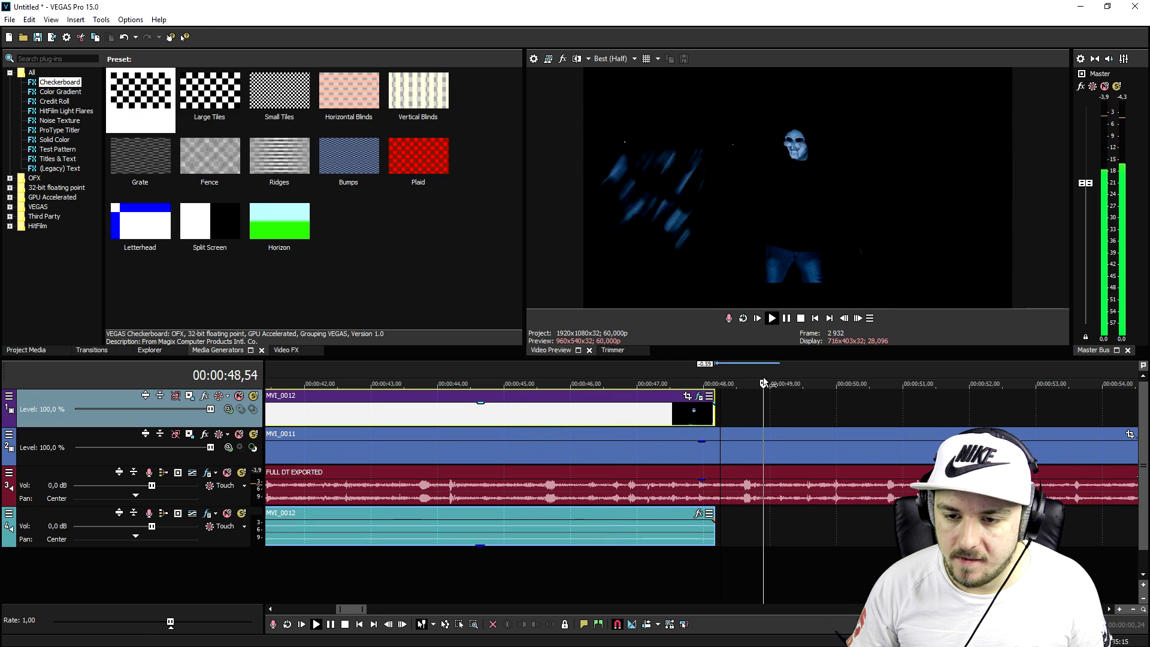
{"action": "scroll", "coordinate": [760, 377], "scroll_direction": "down", "scroll_amount": 2}
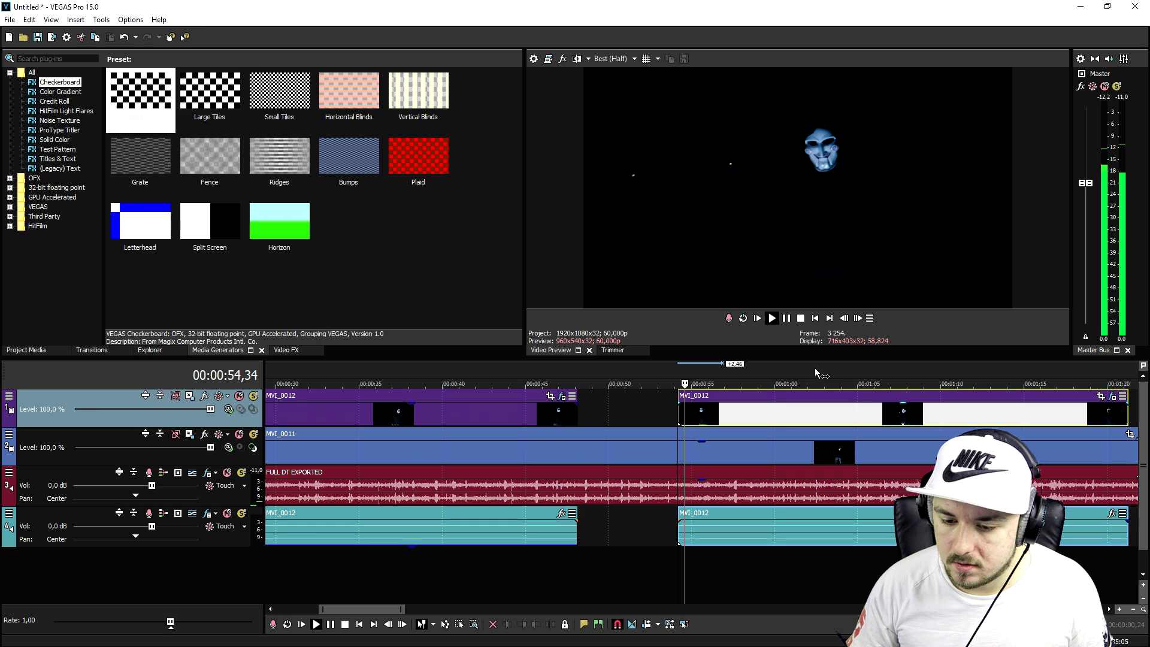
- Undo the last four timeline edits
{"action": "key", "text": "ctrl+z"}
{"action": "key", "text": "ctrl+z"}
{"action": "key", "text": "ctrl+z"}
{"action": "key", "text": "ctrl+z"}
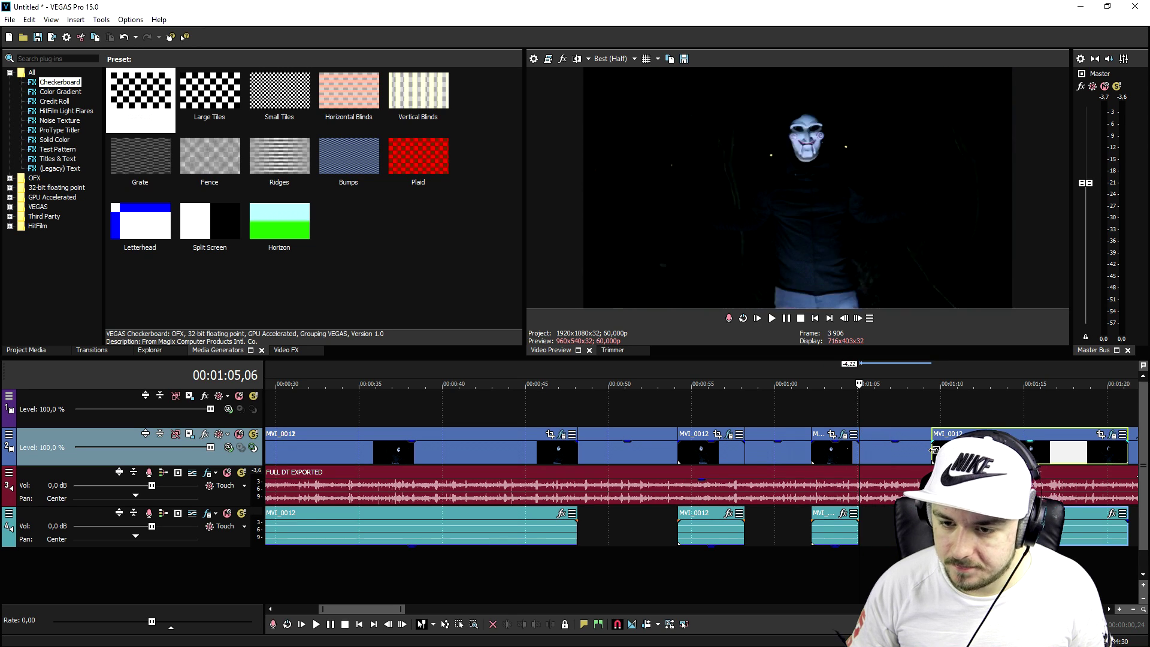
- Split the MVI_0011 footage and the song at 00:01:05,25
{"action": "scroll", "coordinate": [864, 444], "scroll_direction": "up", "scroll_amount": 3}
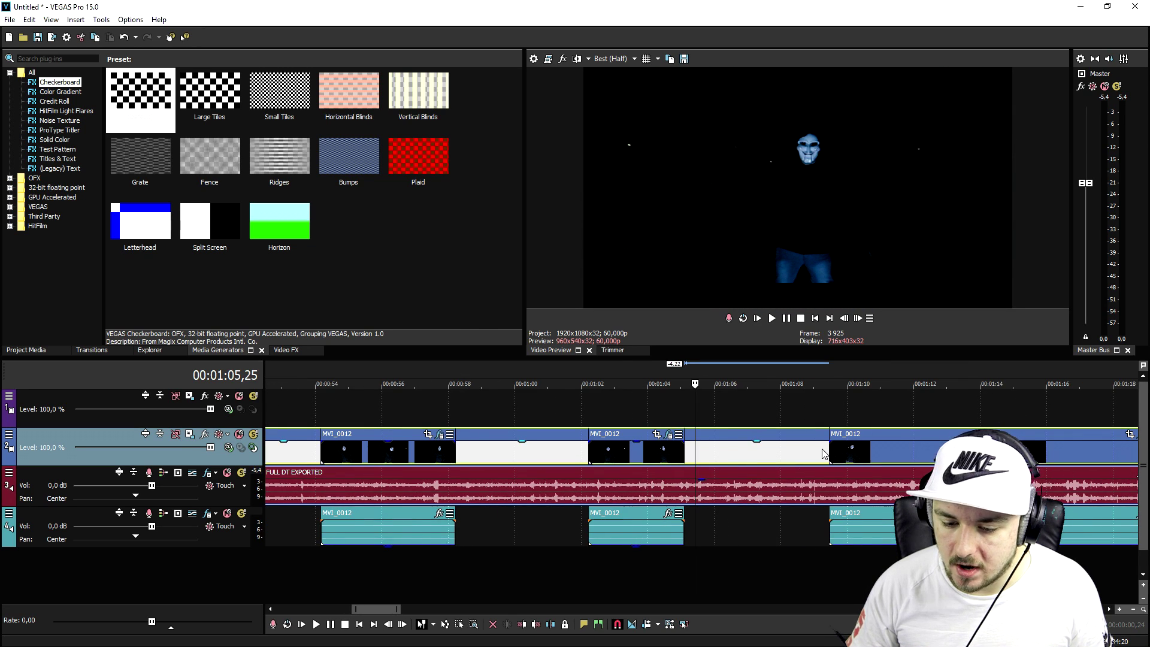
{"action": "scroll", "coordinate": [823, 453], "scroll_direction": "up", "scroll_amount": 1}
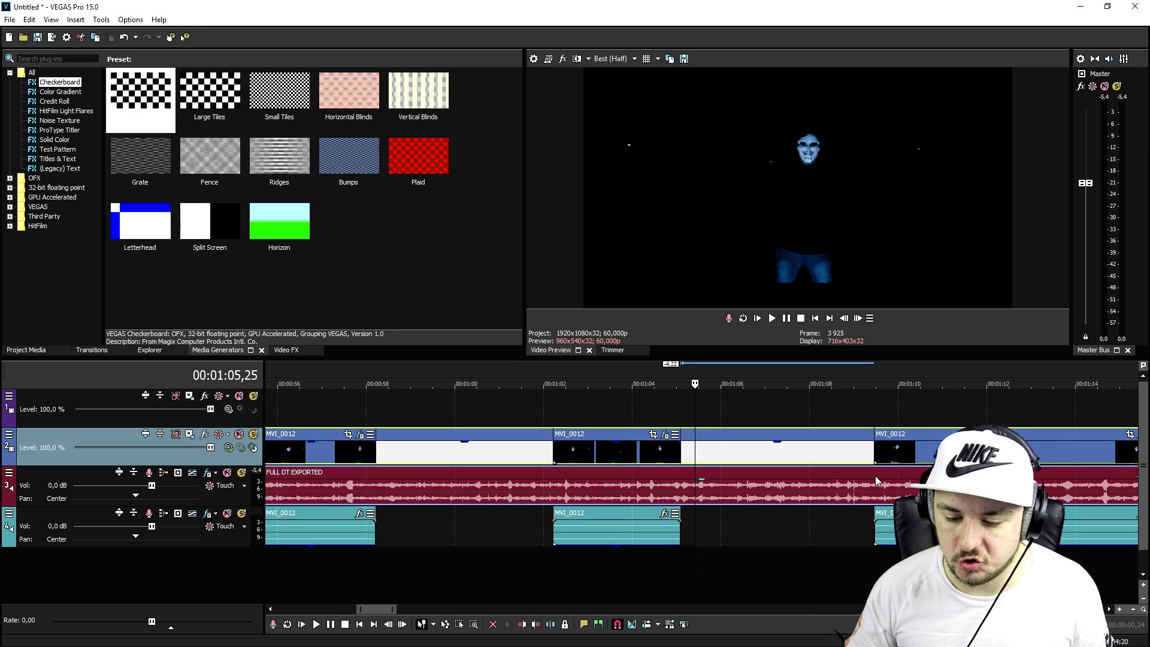
{"action": "key", "text": "s"}
{"action": "scroll", "coordinate": [818, 466], "scroll_direction": "up", "scroll_amount": 2}
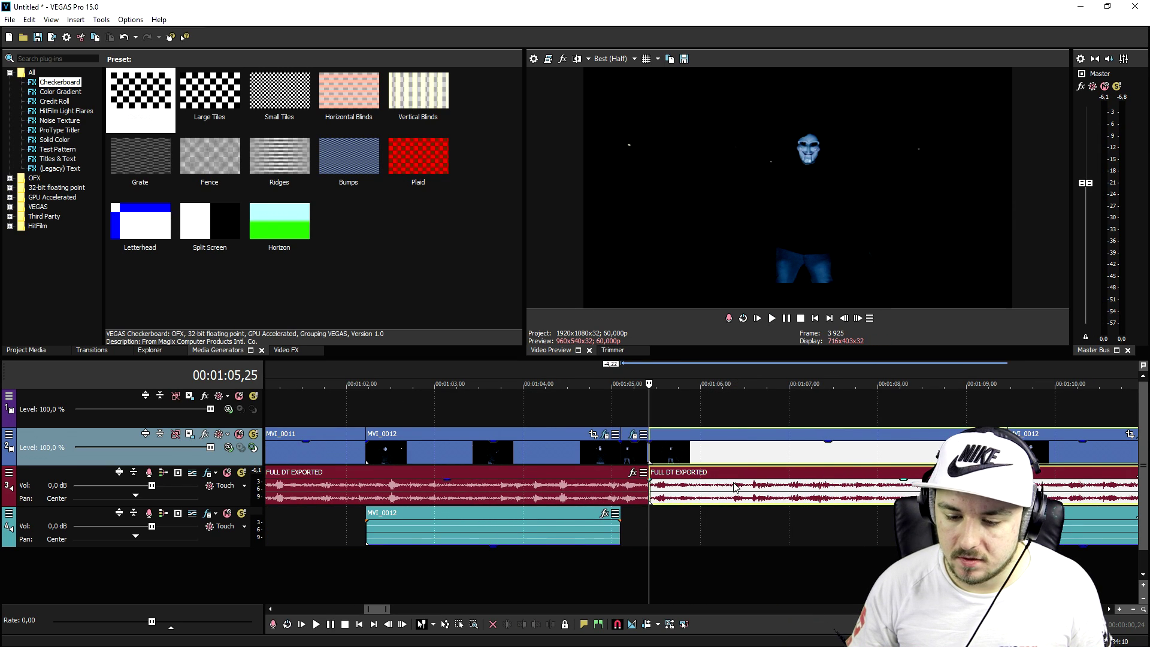
- Split the footage and song at about 00:01:06,22 and slightly shrink the short MVI_0011 piece's Pan/Crop frame
{"action": "key", "text": "s"}
{"action": "left_click", "coordinate": [716, 434]}
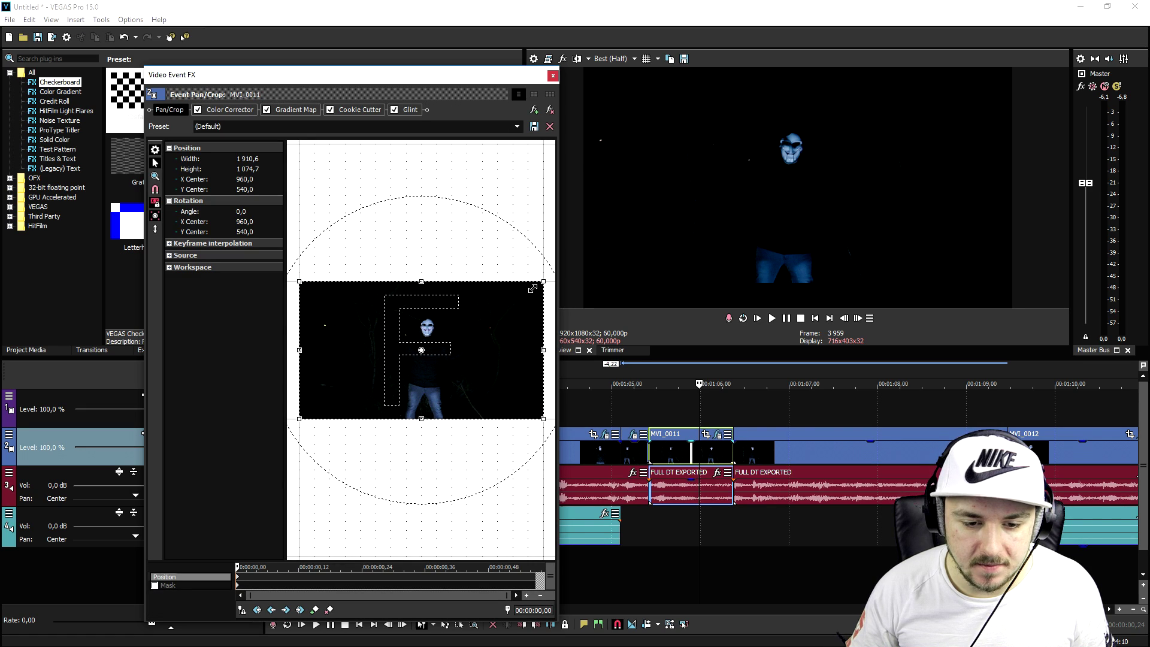
{"action": "left_click", "coordinate": [552, 75]}
- Split MVI_0011 and the song at 00:01:07,29 and open the new piece's video event effects window
{"action": "left_click", "coordinate": [739, 459]}
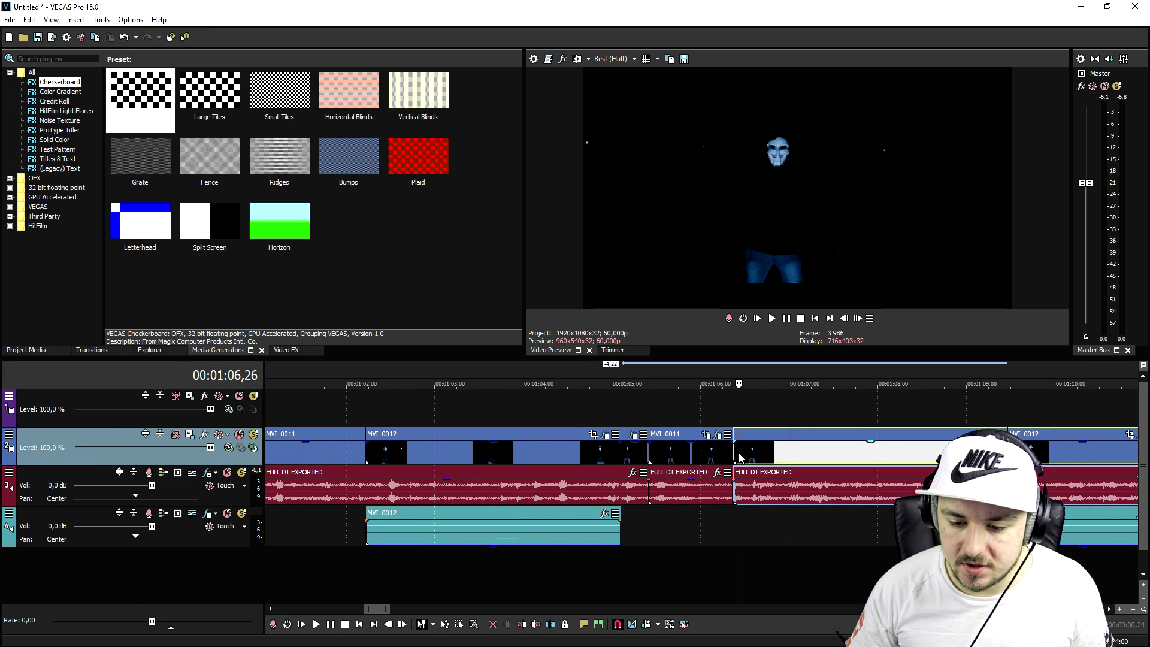
{"action": "key", "text": "space"}
{"action": "scroll", "coordinate": [841, 440], "scroll_direction": "up", "scroll_amount": 3}
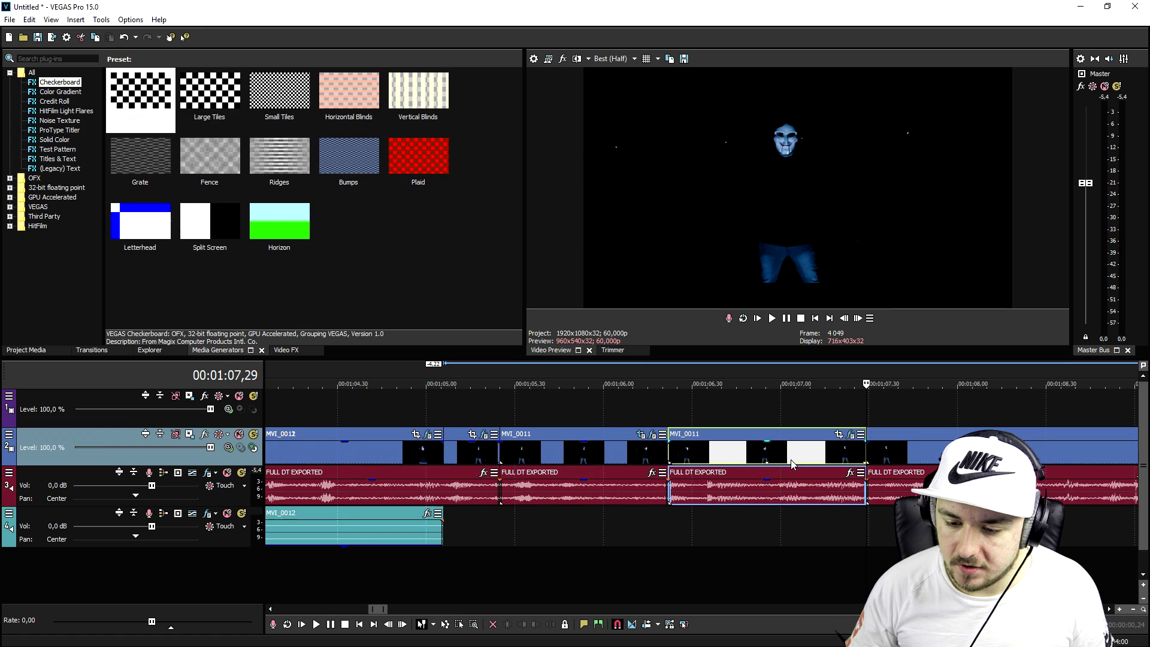
{"action": "left_click", "coordinate": [850, 435]}
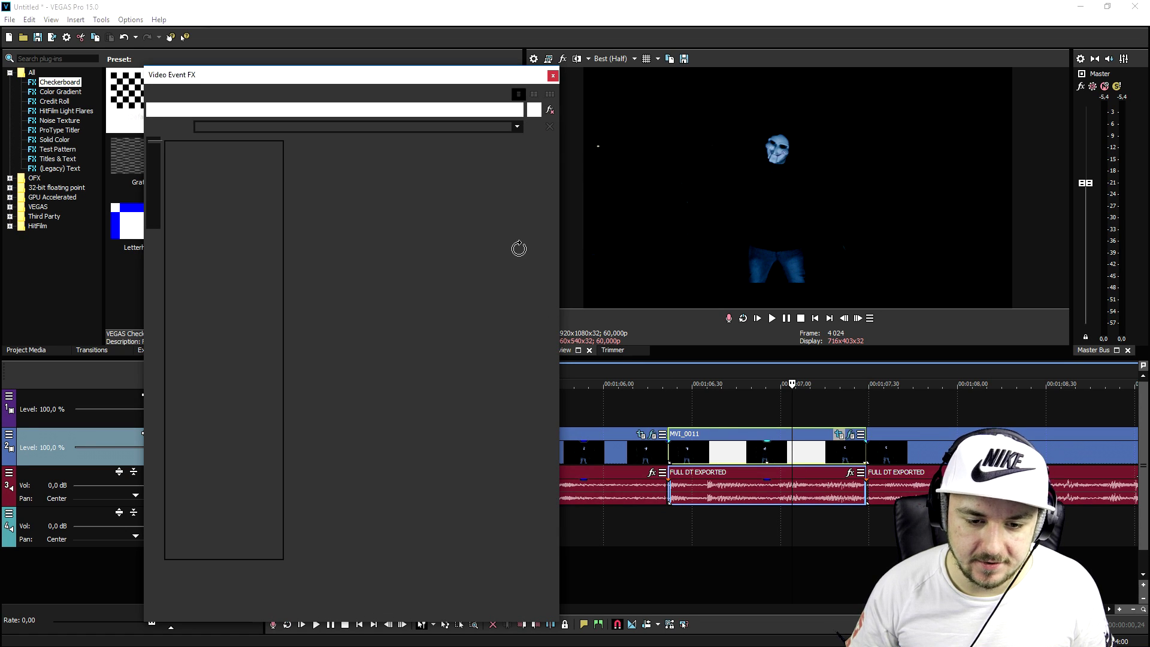
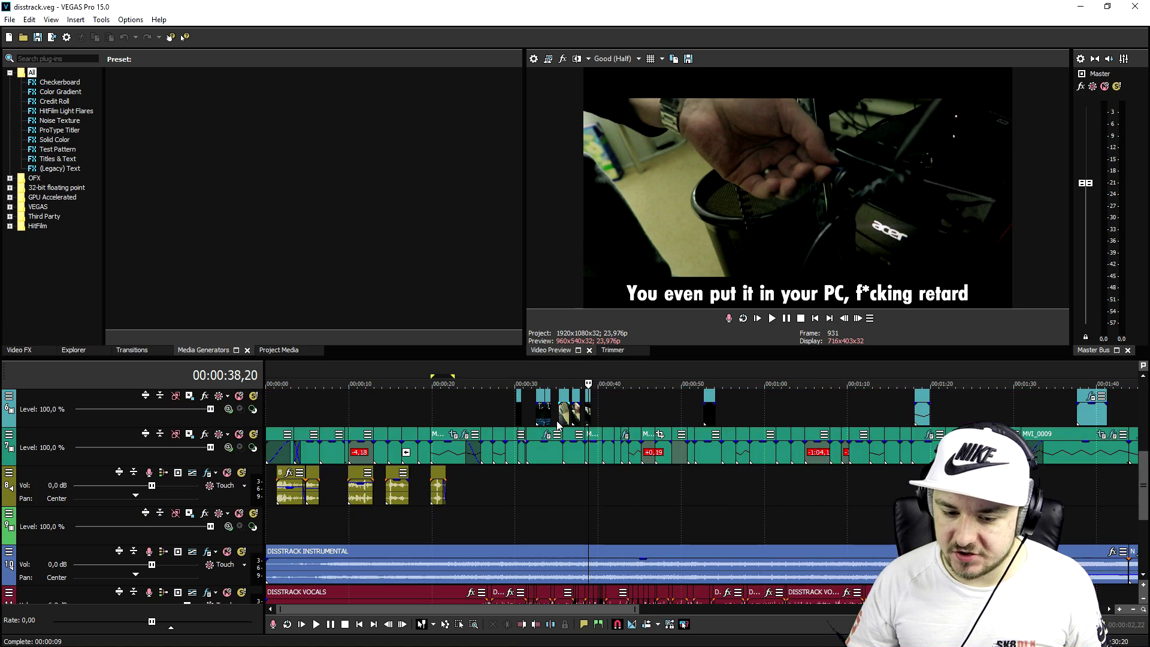
- Look over the instrumental and vocal tracks of the disstrack project and play them from about 00:00:38
{"action": "scroll", "coordinate": [563, 419], "scroll_direction": "down", "scroll_amount": 3}
{"action": "scroll", "coordinate": [540, 391], "scroll_direction": "down", "scroll_amount": 1}
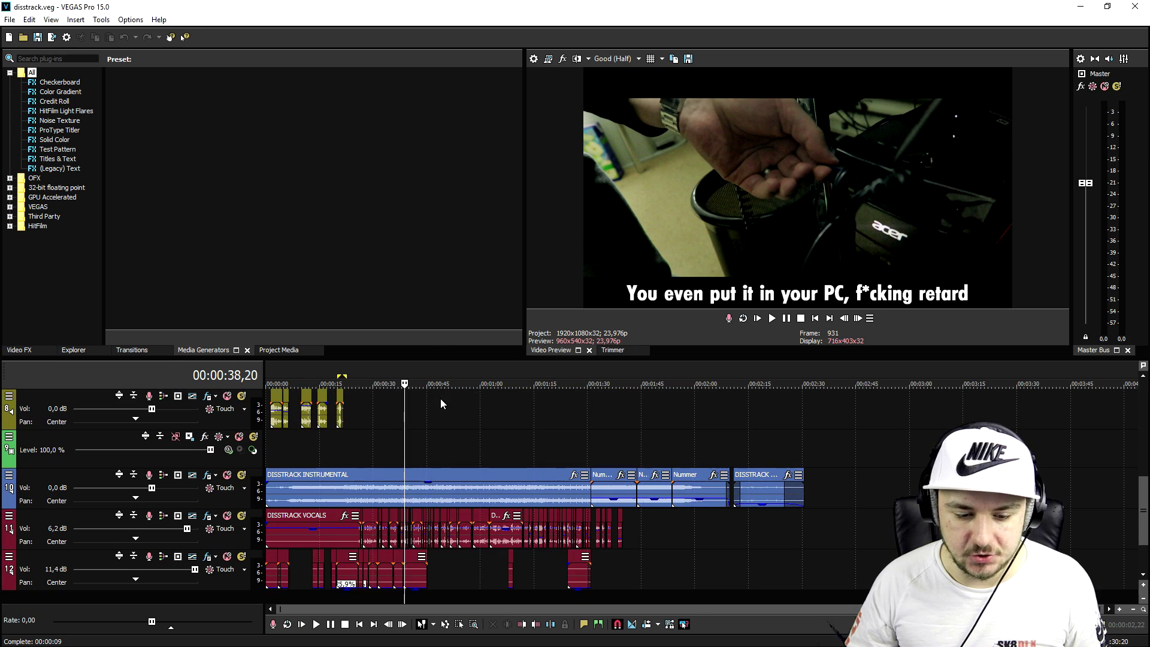
{"action": "scroll", "coordinate": [440, 397], "scroll_direction": "up", "scroll_amount": 5}
{"action": "key", "text": "space"}
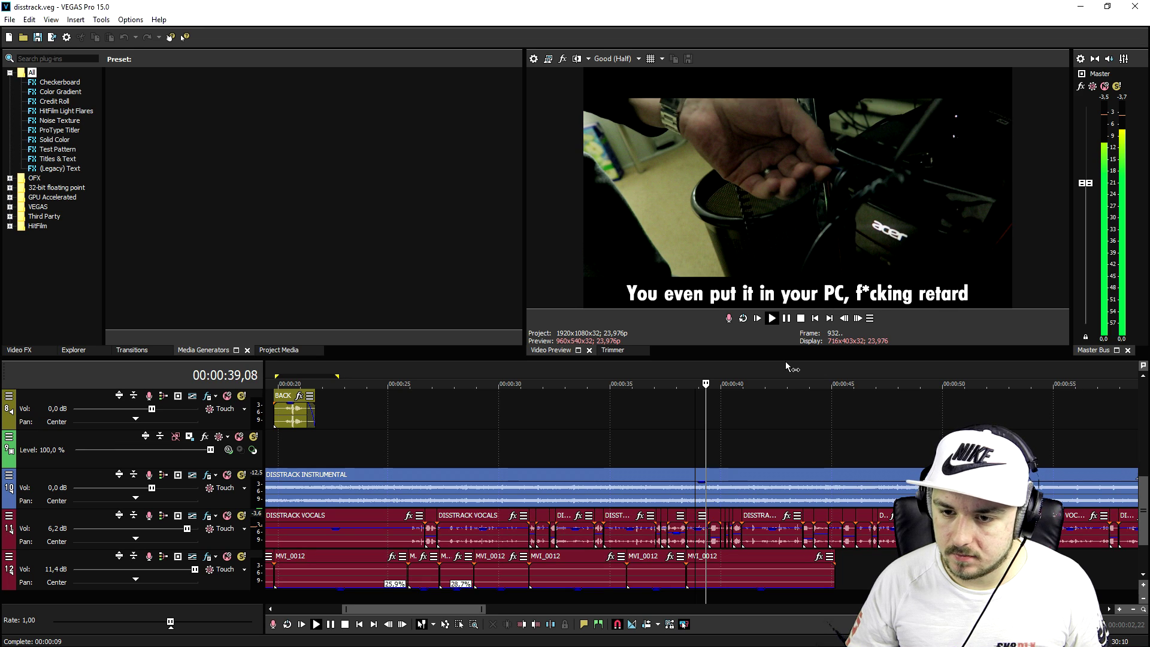
- Set the video preview quality to Preview (Half)
{"action": "left_click", "coordinate": [638, 58]}
{"action": "mouse_move", "coordinate": [622, 84]}
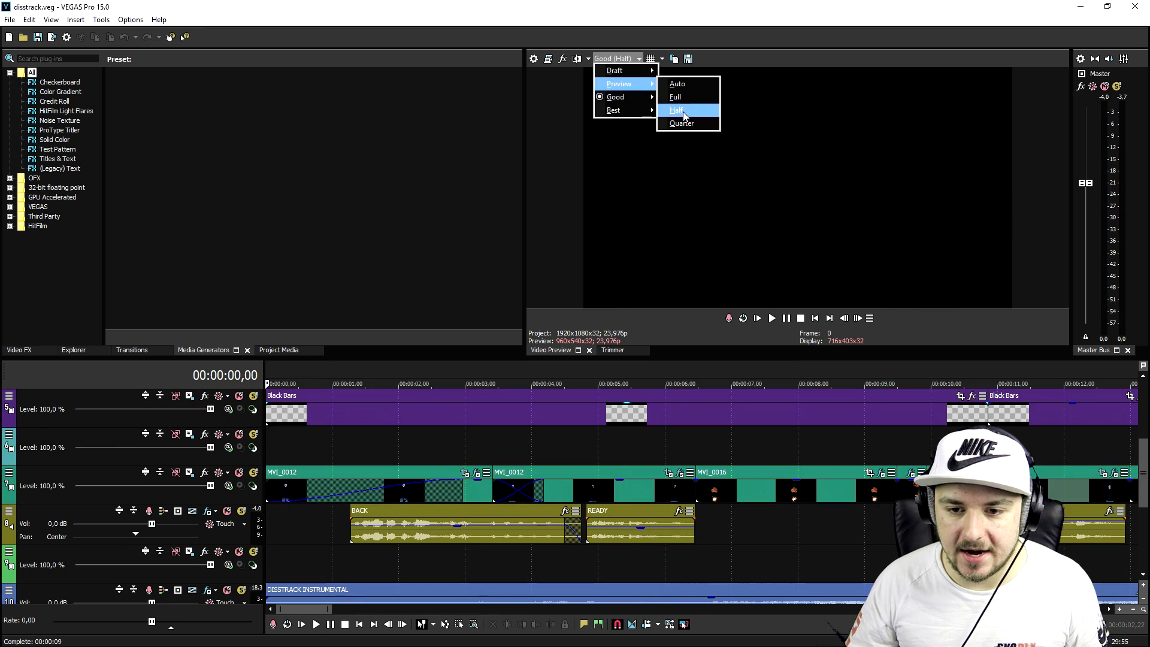
{"action": "left_click", "coordinate": [683, 111]}
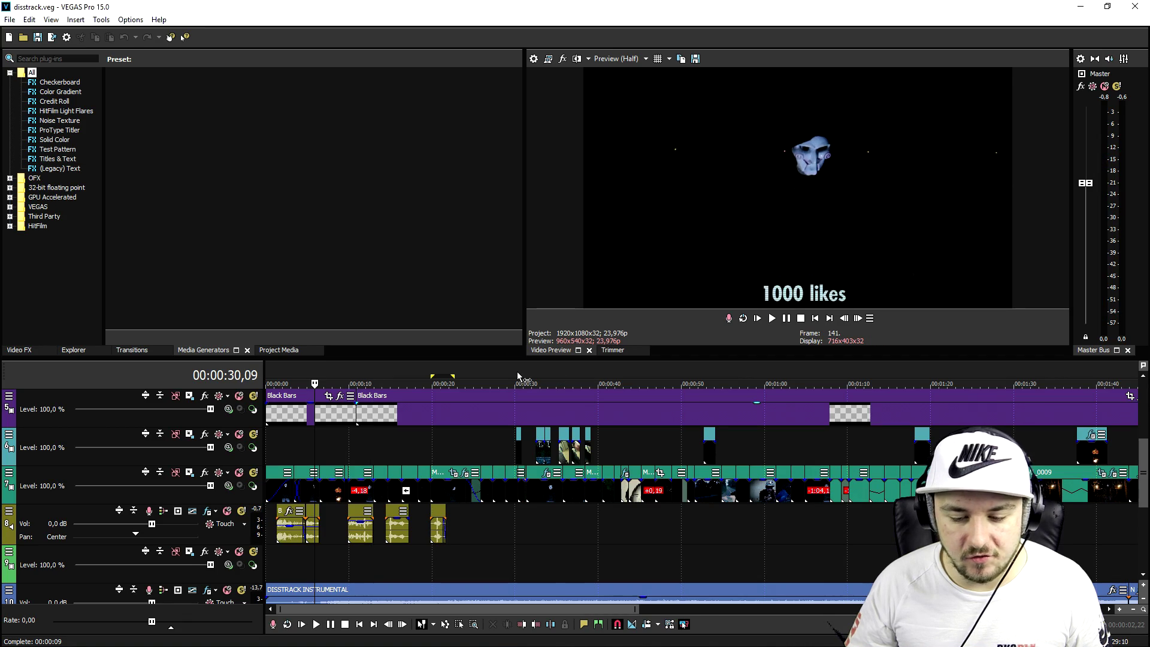
- Examine how the short overlay clips sit above the main footage between about 00:00:30 and 00:00:42
{"action": "left_click", "coordinate": [518, 378]}
{"action": "scroll", "coordinate": [517, 377], "scroll_direction": "up", "scroll_amount": 5}
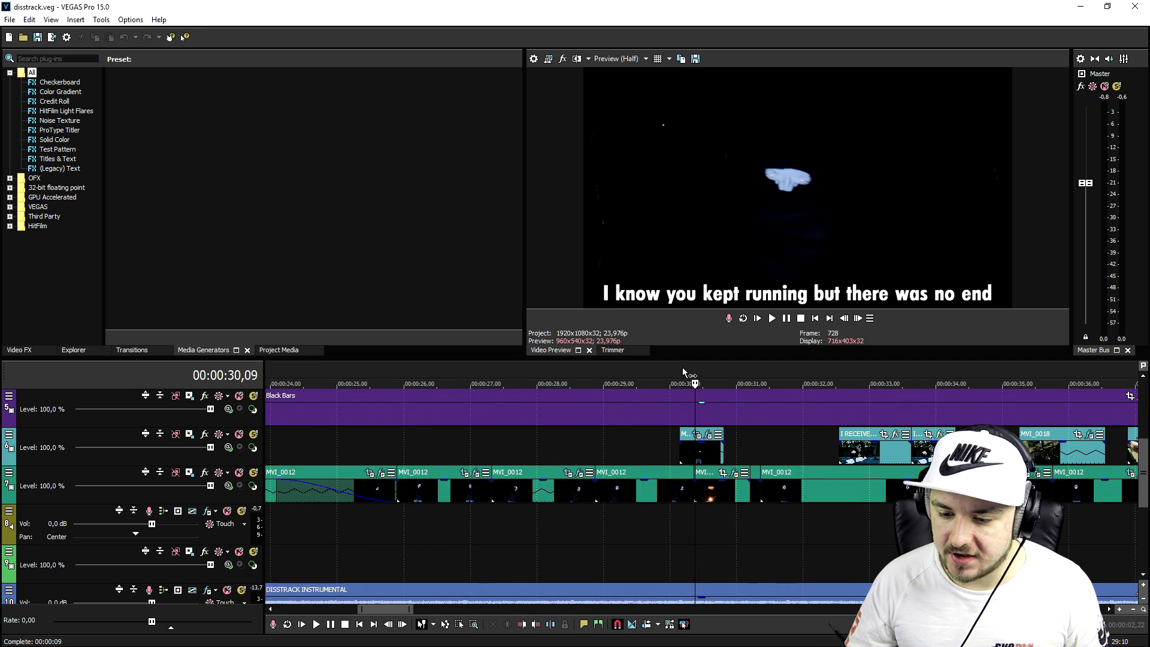
{"action": "left_click", "coordinate": [855, 367]}
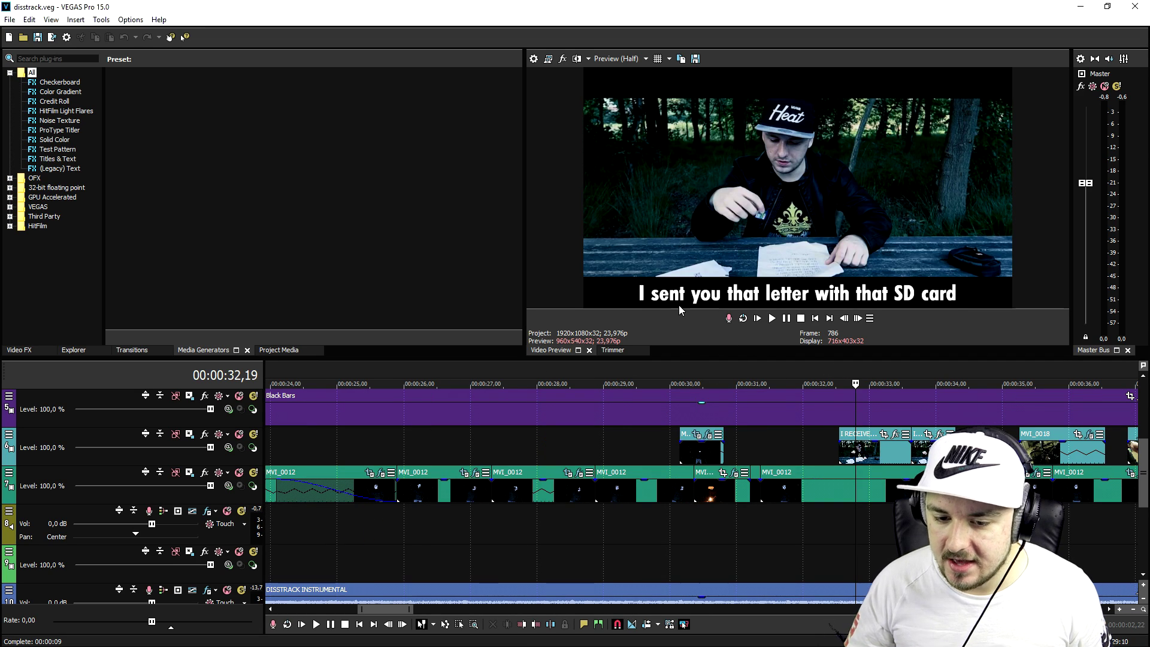
{"action": "scroll", "coordinate": [623, 370], "scroll_direction": "down", "scroll_amount": 2}
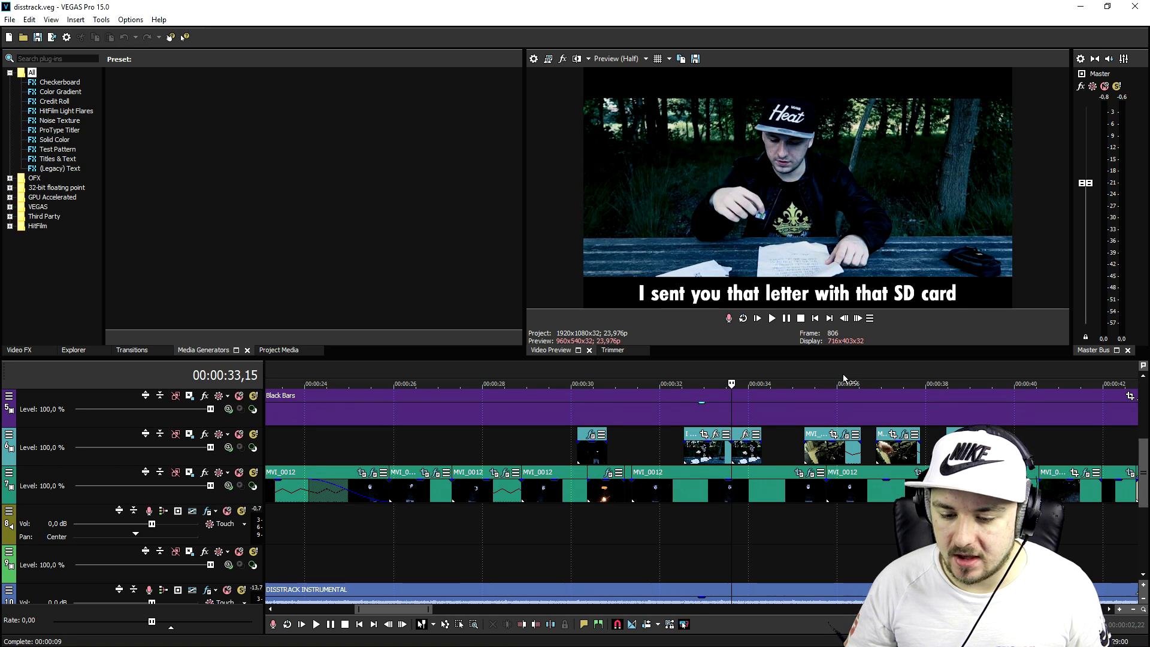
{"action": "scroll", "coordinate": [842, 379], "scroll_direction": "up", "scroll_amount": 3}
{"action": "left_click", "coordinate": [665, 382]}
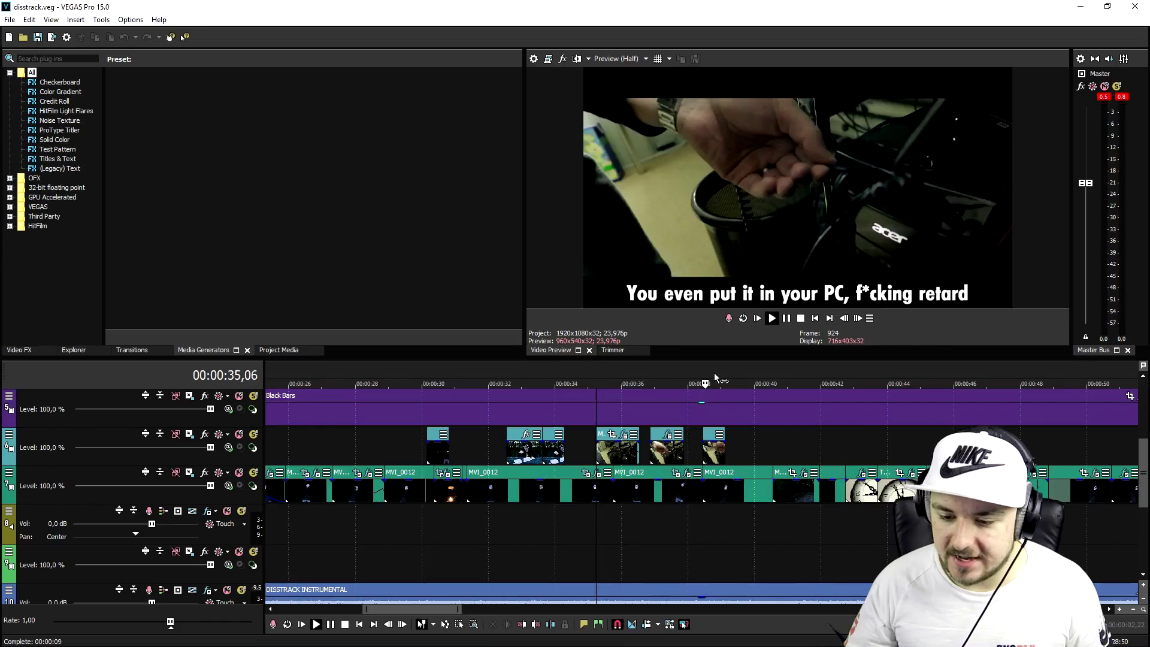
{"action": "scroll", "coordinate": [849, 372], "scroll_direction": "down", "scroll_amount": 2}
{"action": "key", "text": "Return"}
{"action": "scroll", "coordinate": [734, 362], "scroll_direction": "up", "scroll_amount": 3}
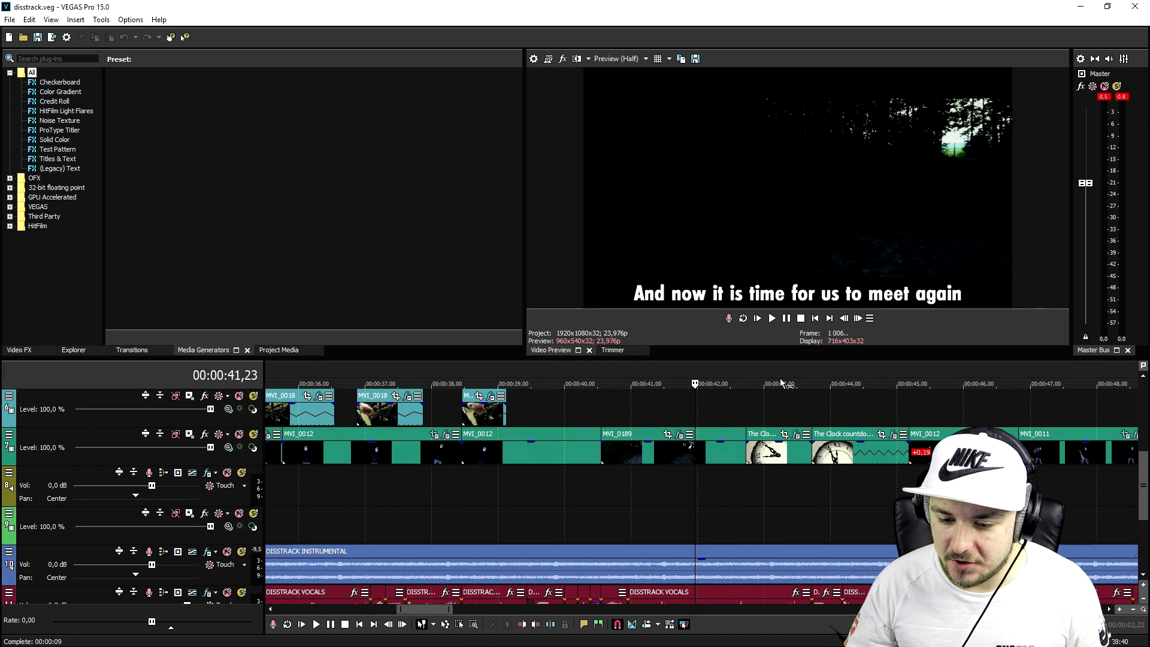
{"action": "scroll", "coordinate": [779, 378], "scroll_direction": "down", "scroll_amount": 2}
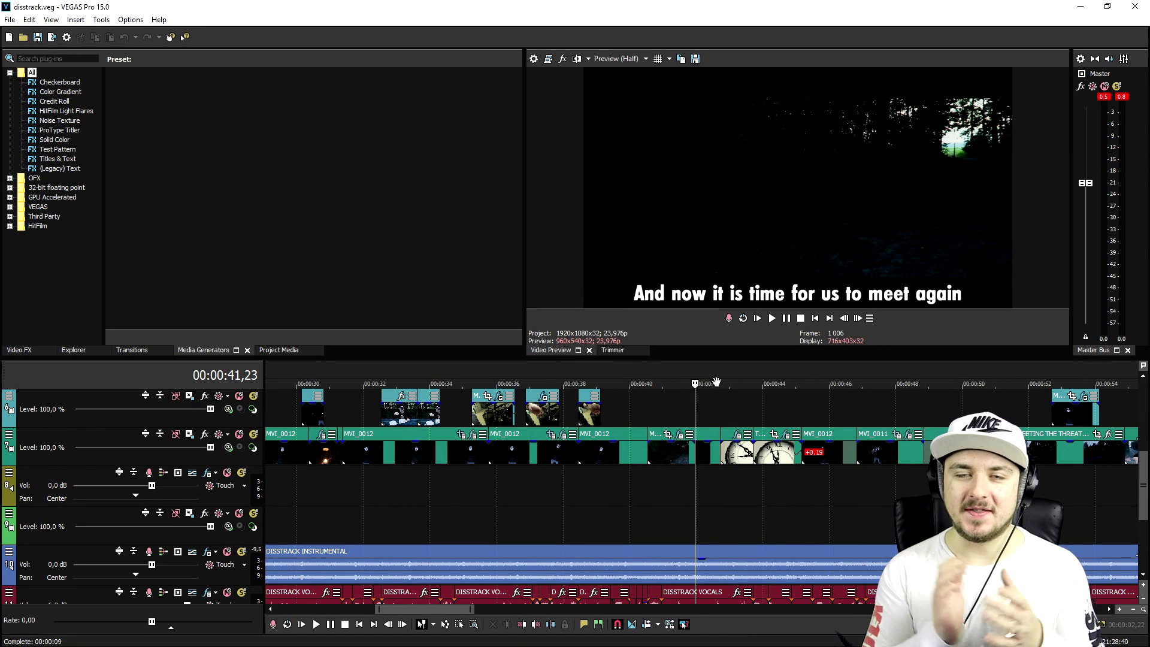